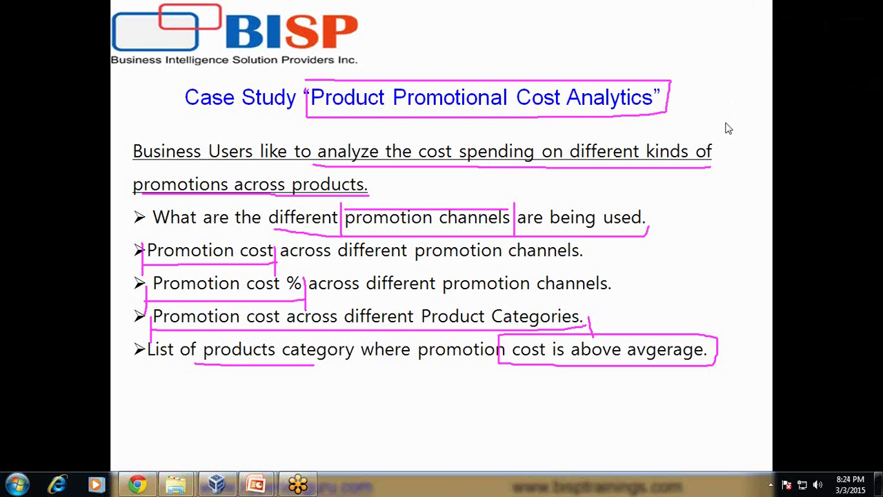
Switch to Tableau and connect to the Oracle server localhost, signing in with the account's username and password
key("Escape")
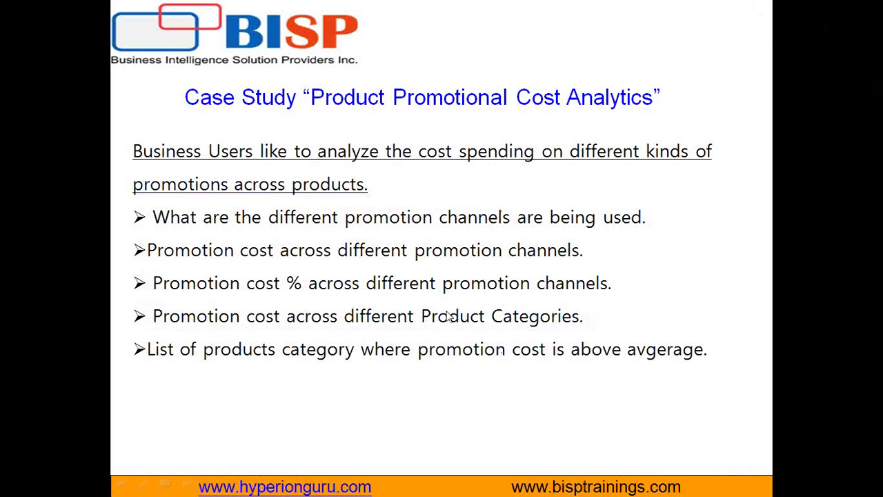
key("super")
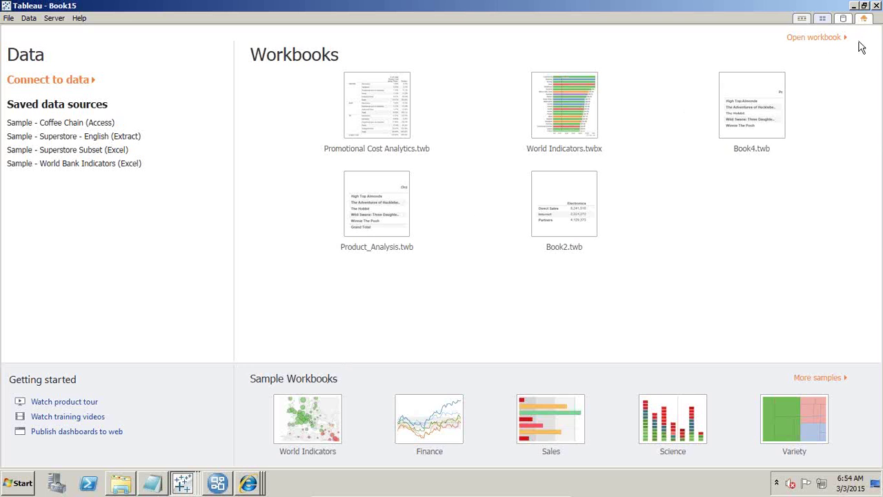
left_click(52, 80)
scroll(71, 263, "down", 1)
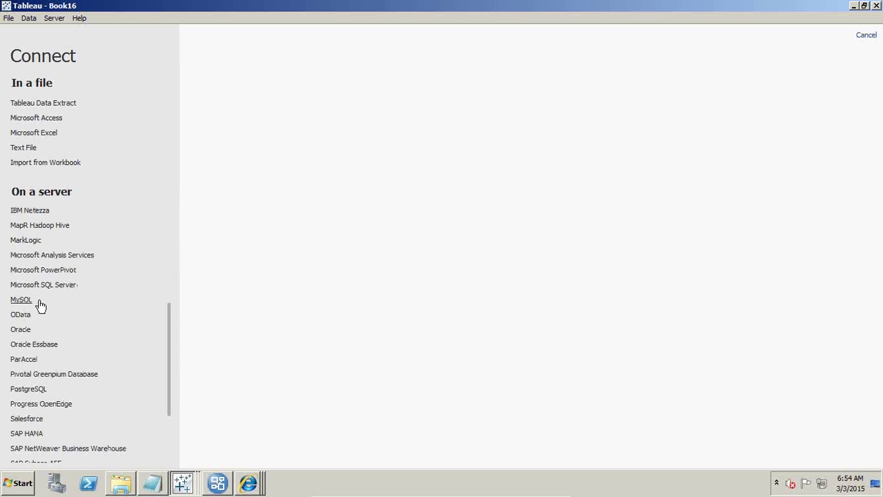
left_click(20, 330)
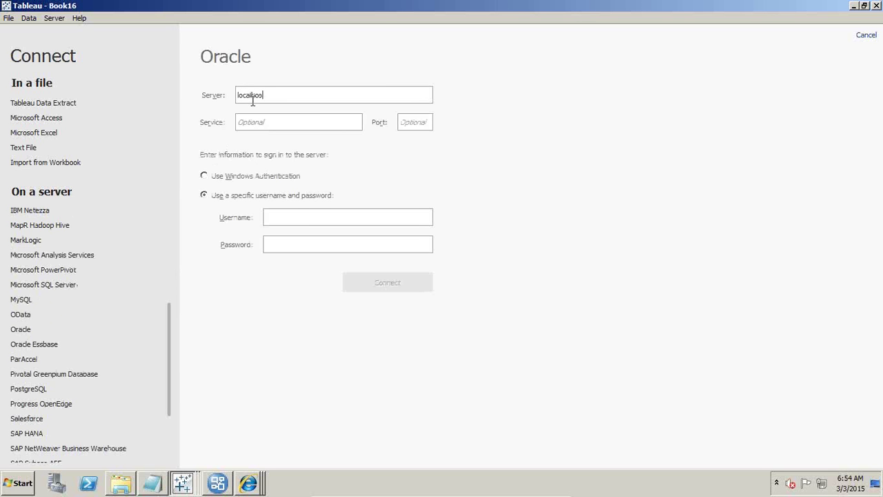
key("Tab")
key("Tab")
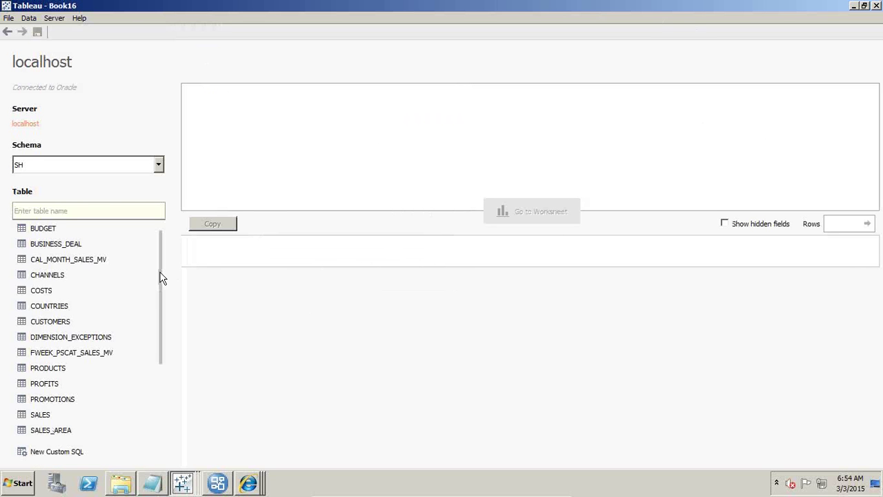
scroll(160, 304, "down", 2)
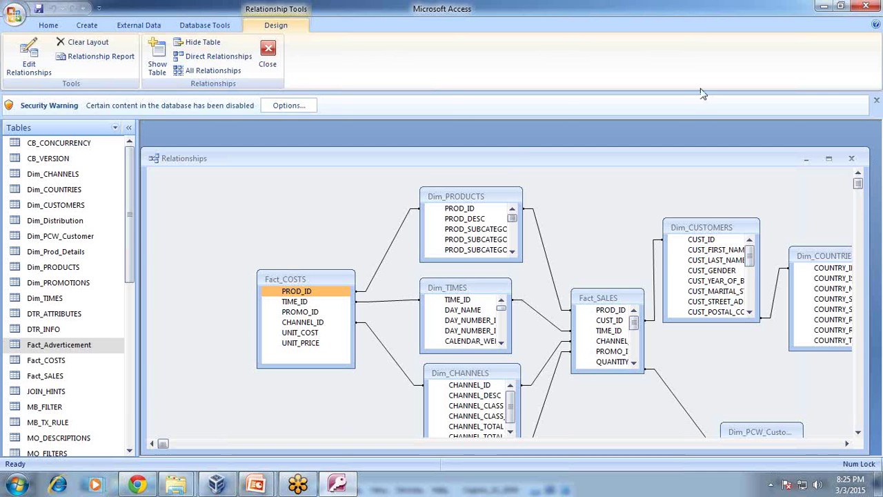
Switch to Access and examine how Fact_COSTS and Fact_SALES relate to the products, times, channels and promotions dimensions in the relationships diagram
double_click(589, 154)
left_click(601, 261)
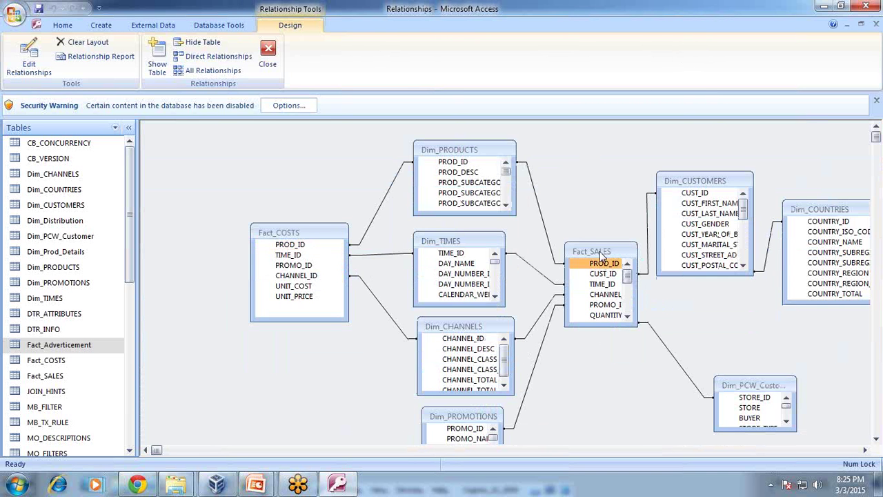
left_click(296, 236)
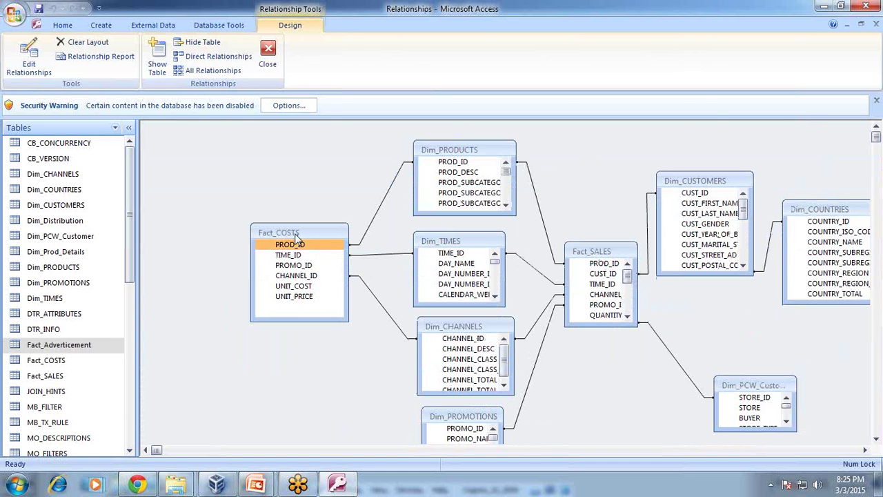
left_click(584, 254)
left_click(323, 224)
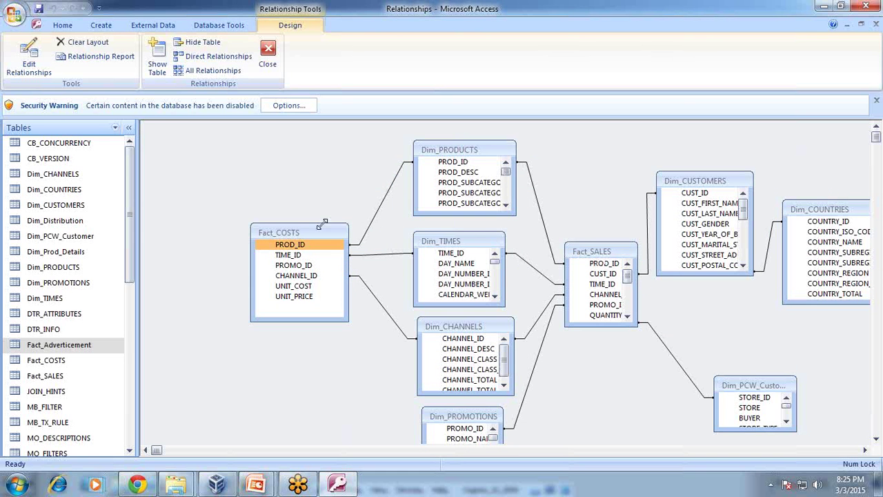
left_click(452, 158)
left_click(454, 238)
left_click(463, 338)
left_click(465, 428)
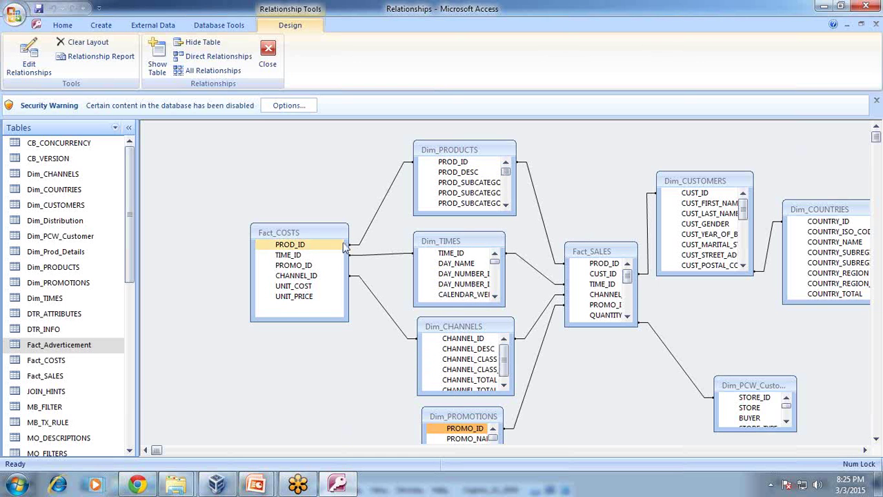
Switch back to Tableau and build the data source from the SALES table joined with PRODUCTS and PROMOTIONS
left_click(216, 485)
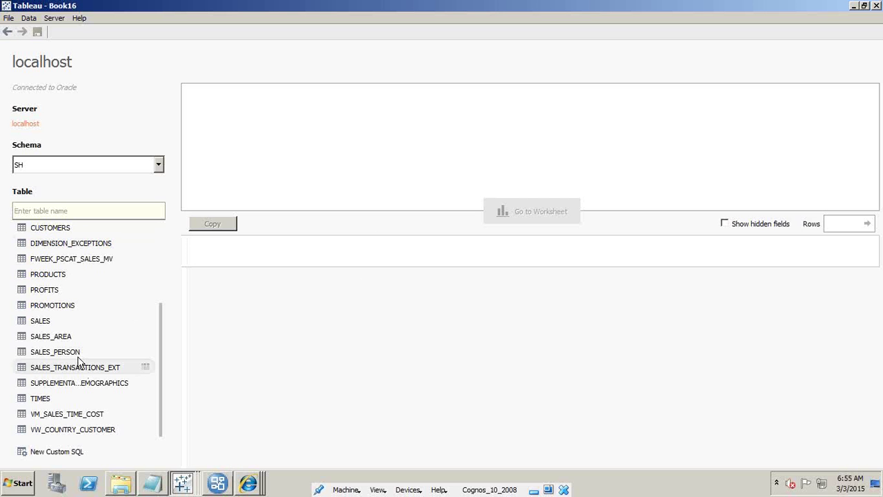
left_click_drag(43, 326, 304, 170)
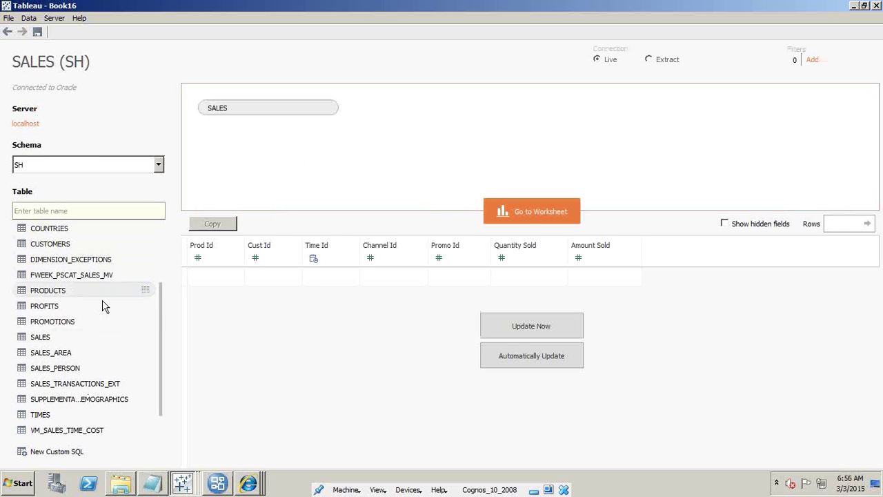
left_click_drag(49, 291, 388, 152)
left_click_drag(49, 321, 382, 187)
Join the CHANNELS and CUSTOMERS tables to SALES, and the COUNTRIES table to CUSTOMERS
scroll(95, 247, "up", 1)
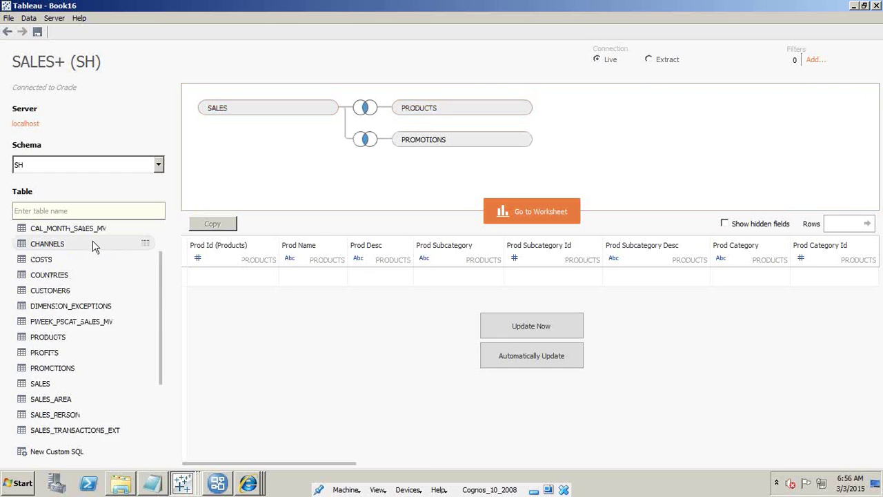
scroll(95, 247, "up", 1)
left_click_drag(55, 293, 404, 178)
left_click_drag(45, 341, 639, 185)
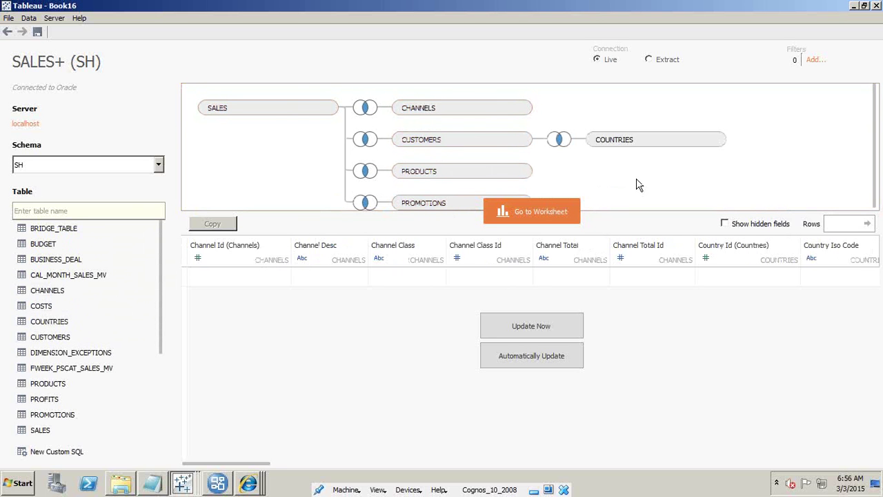
mouse_move(568, 144)
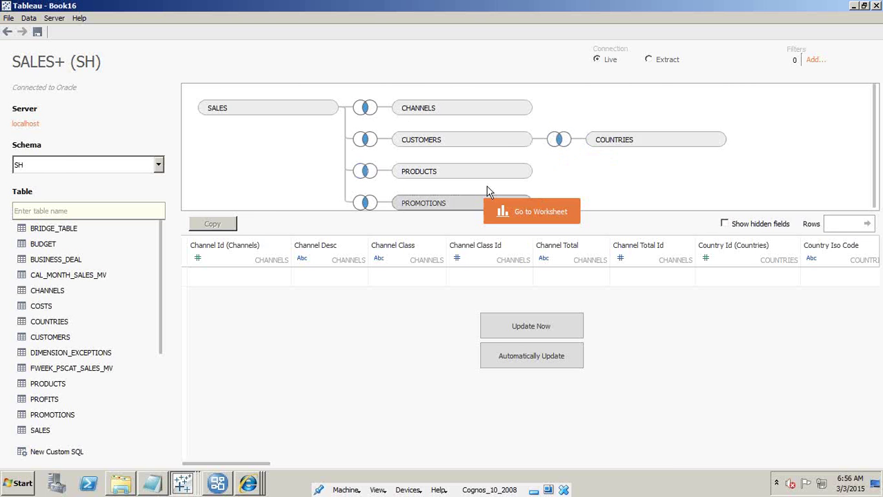
Open a worksheet on the joined data and review the case study questions on the PowerPoint slide
left_click(520, 214)
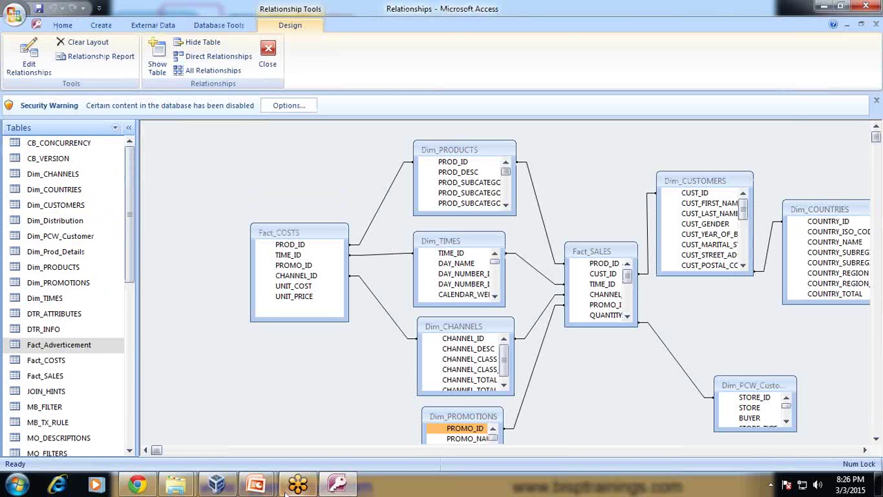
mouse_move(256, 485)
left_click(333, 408)
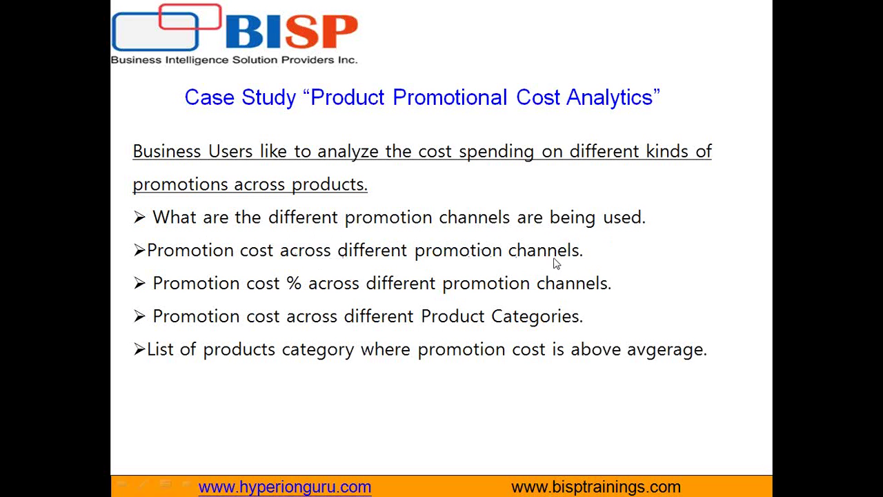
key("Escape")
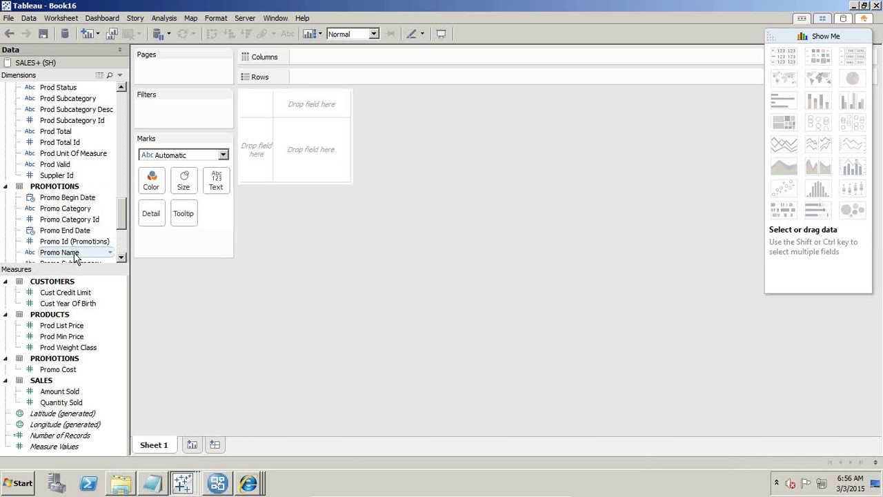
Build a text table of Promo Cost with Promo Category in rows, excluding the NO PROMOTION category
left_click_drag(104, 208, 259, 162)
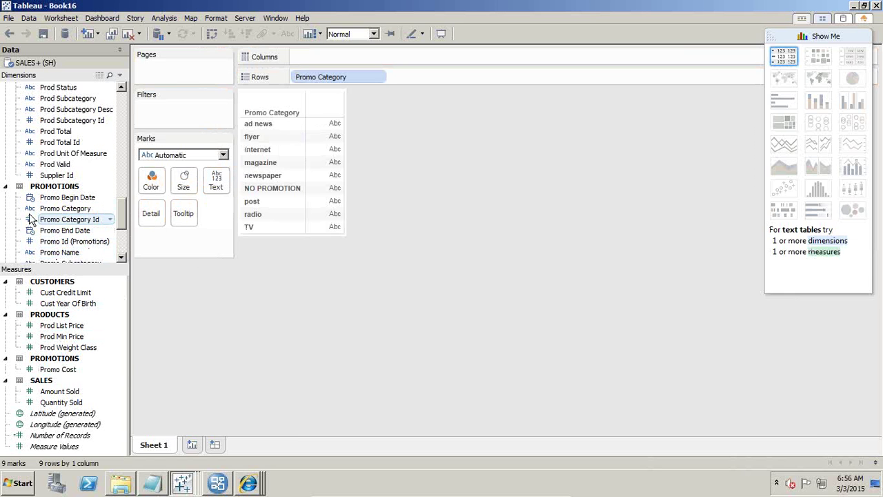
left_click_drag(48, 374, 319, 185)
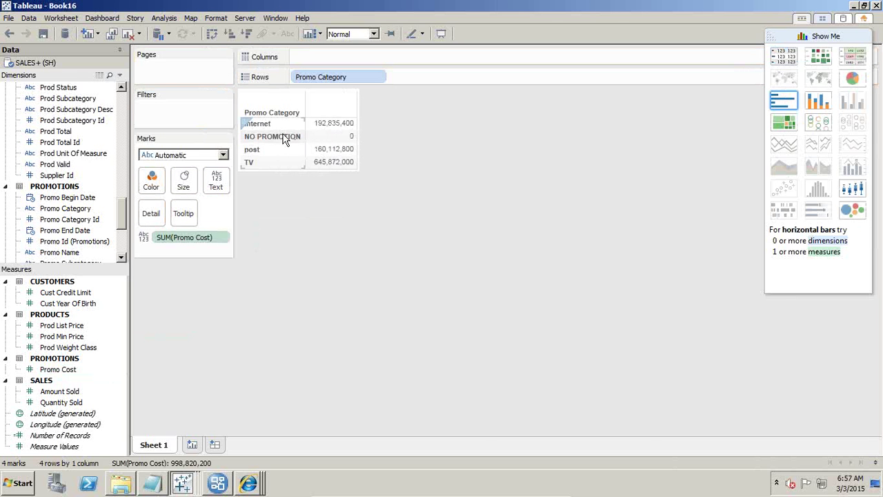
left_click(287, 138)
right_click(285, 137)
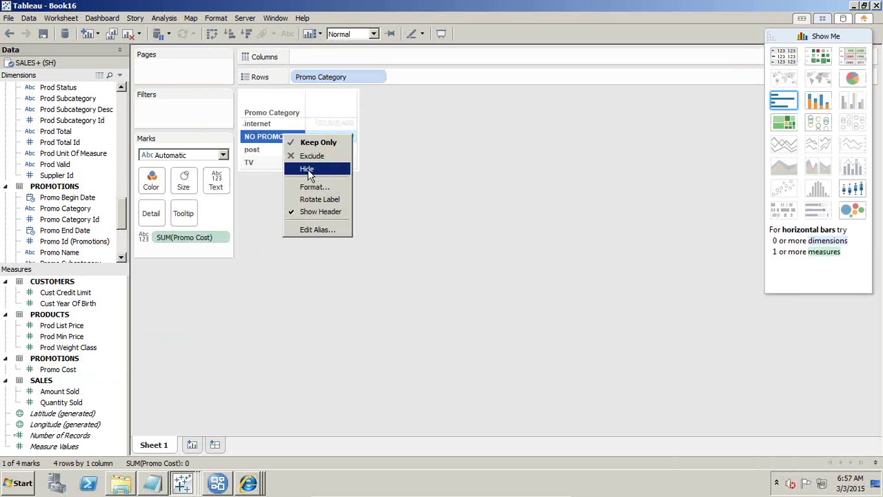
left_click(312, 157)
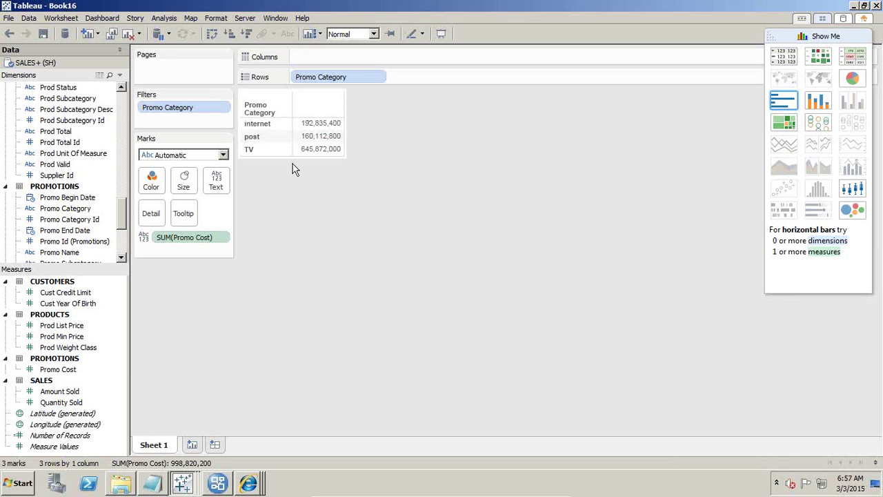
Show column grand totals in the Promo Cost table
left_click(191, 18)
mouse_move(166, 24)
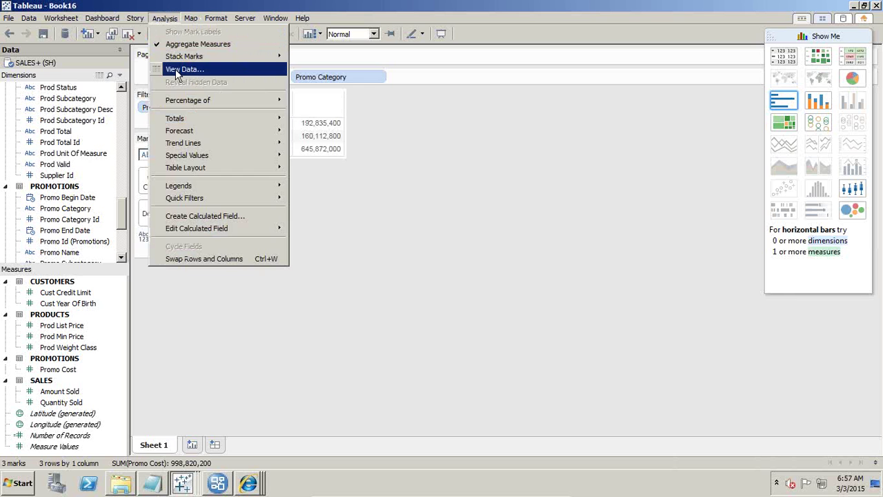
mouse_move(187, 122)
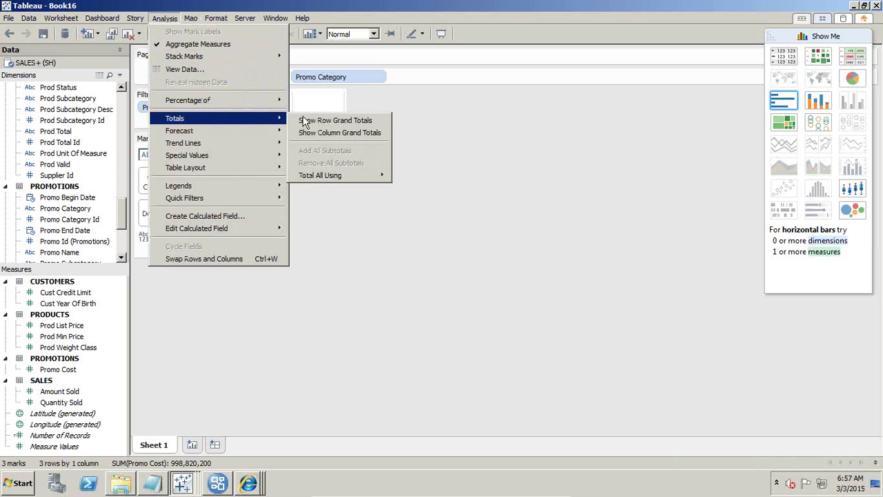
left_click(373, 135)
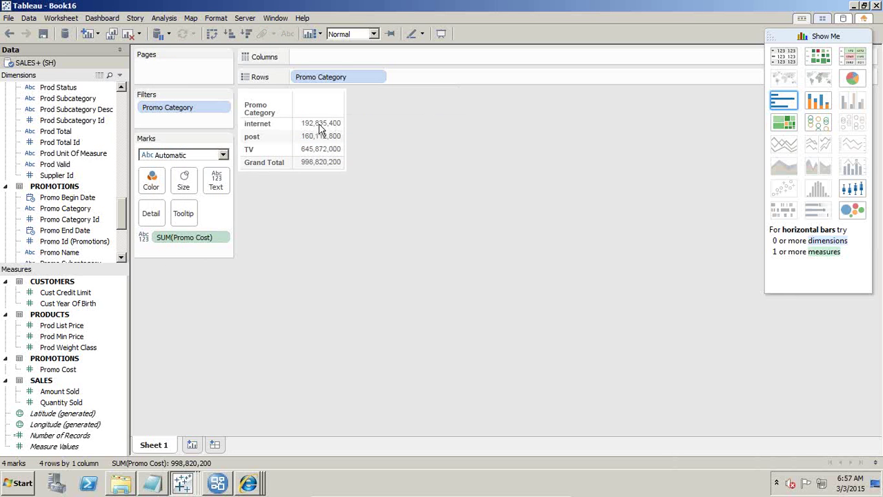
mouse_move(335, 150)
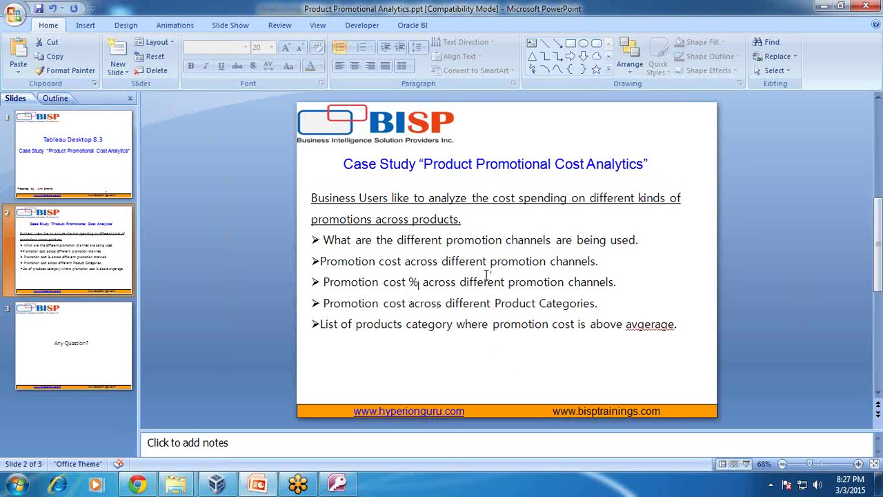
Back in Tableau, add a second Promo Cost to the marks and give it a Percent of Total table calculation summarized by Table (Down)
left_click(217, 483)
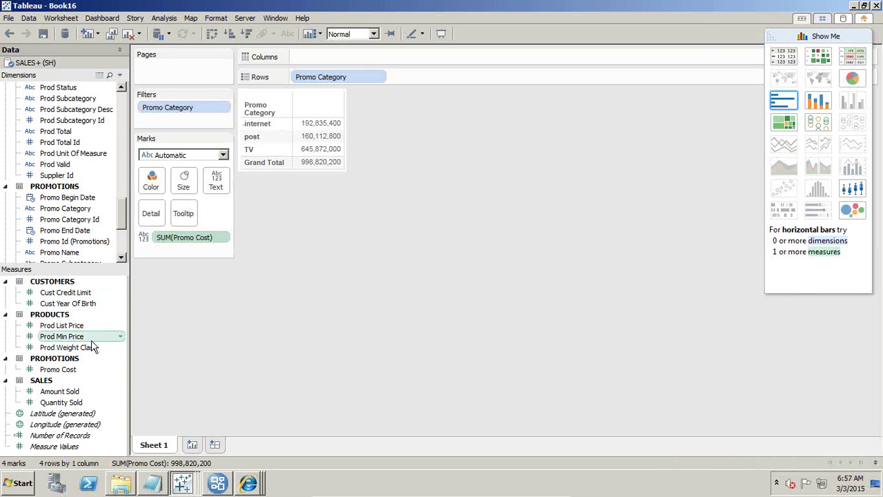
left_click_drag(71, 373, 185, 252)
left_click(223, 251)
left_click(223, 251)
left_click(223, 251)
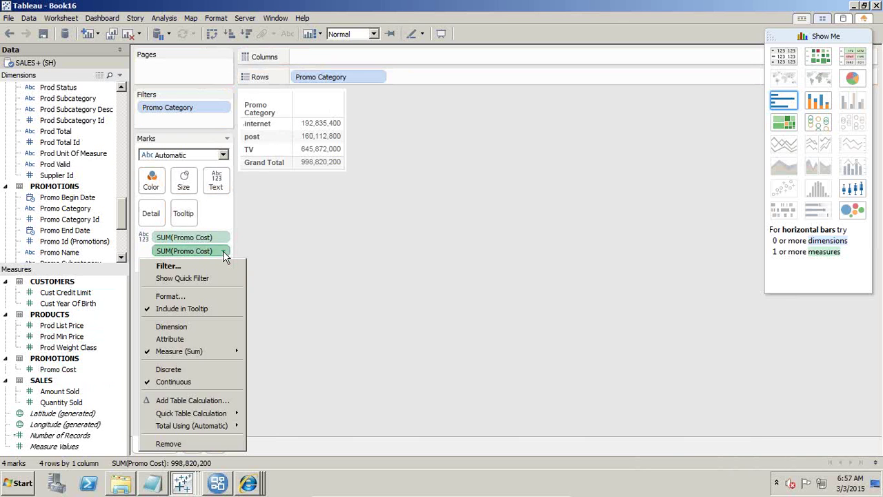
left_click(219, 404)
left_click(402, 172)
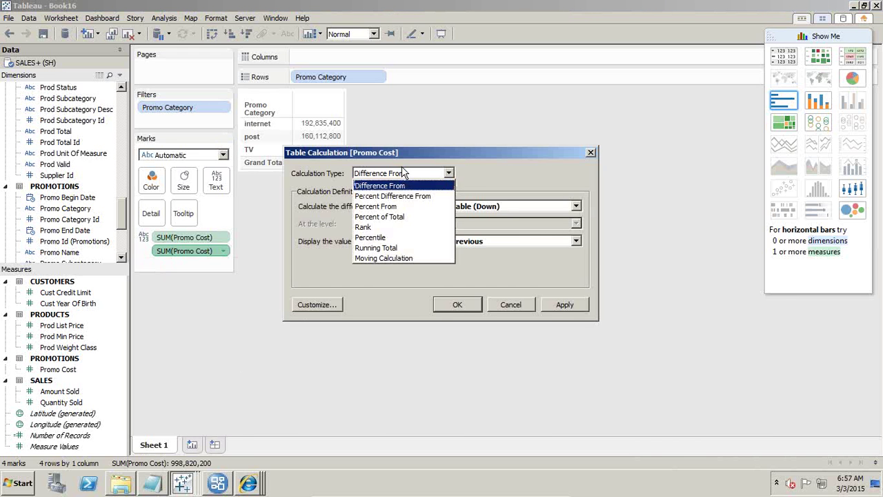
left_click(396, 216)
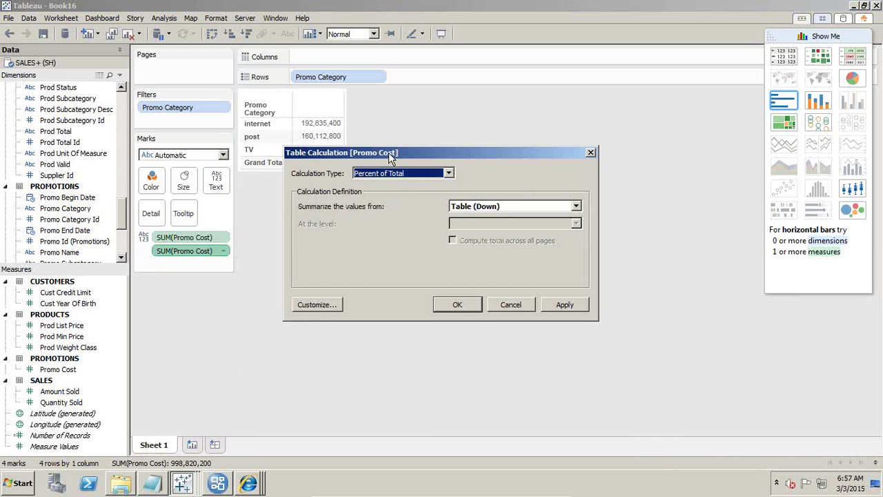
left_click_drag(327, 157, 447, 159)
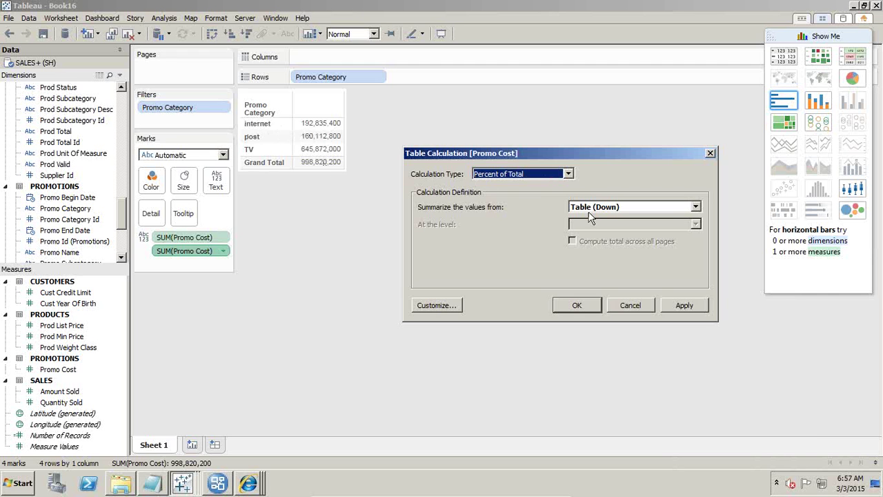
left_click(665, 304)
left_click(580, 305)
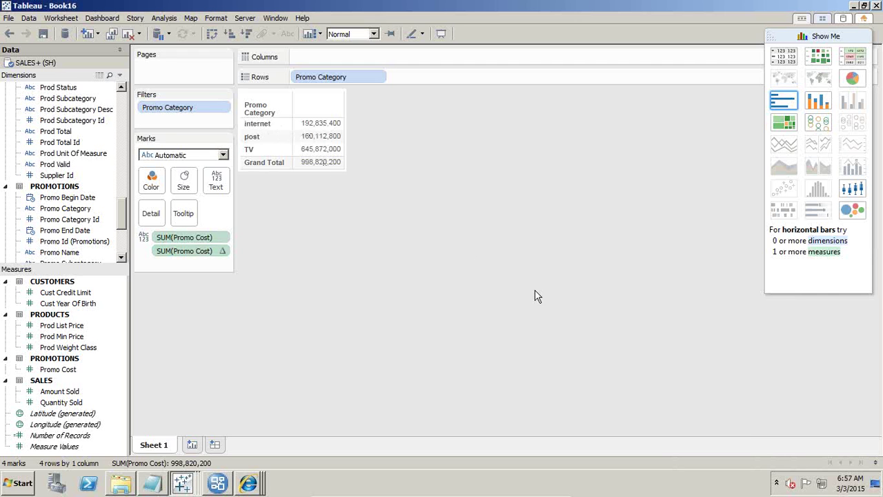
Place the percent-of-total Promo Cost in the table as its own column and return to the PowerPoint slide
left_click_drag(200, 251, 331, 145)
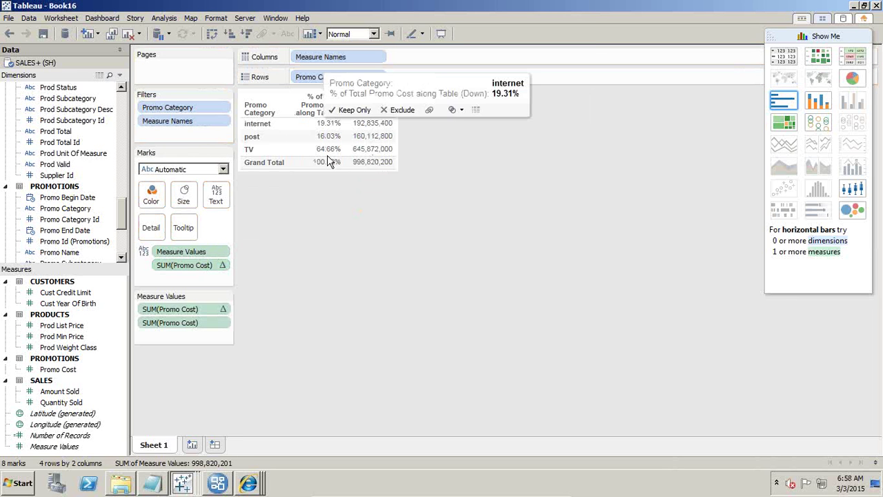
mouse_move(329, 159)
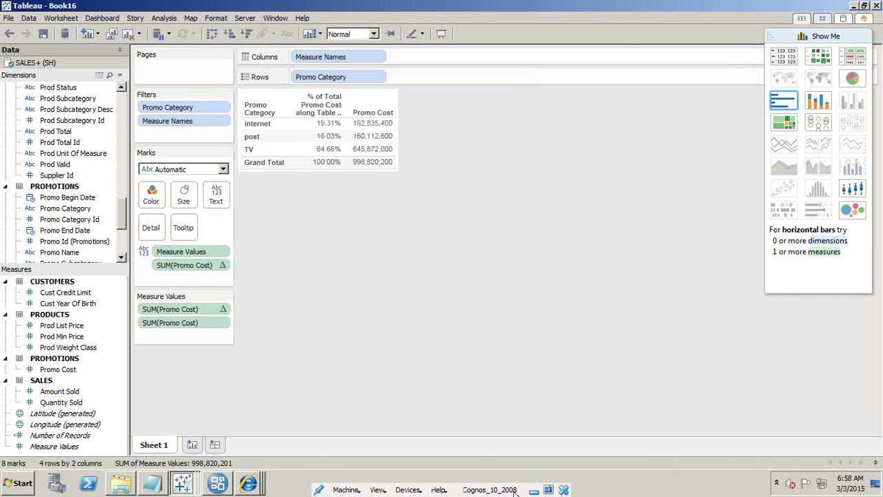
left_click(535, 491)
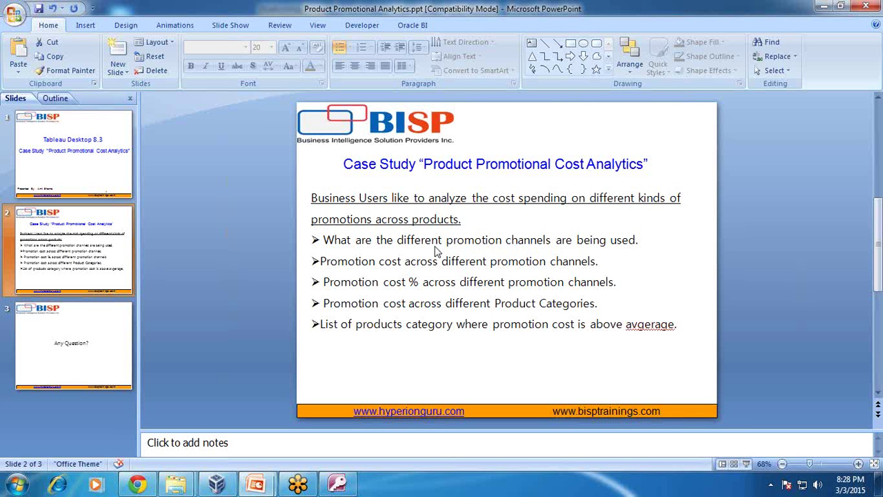
Present the case study slide, tick off its first three questions with the pen, and mark the question on Product Categories
key("shift+F5")
key("super")
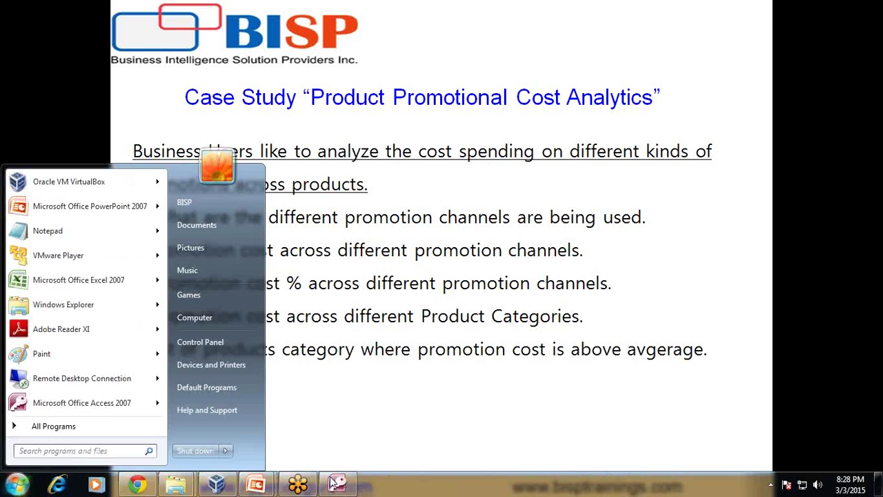
key("super")
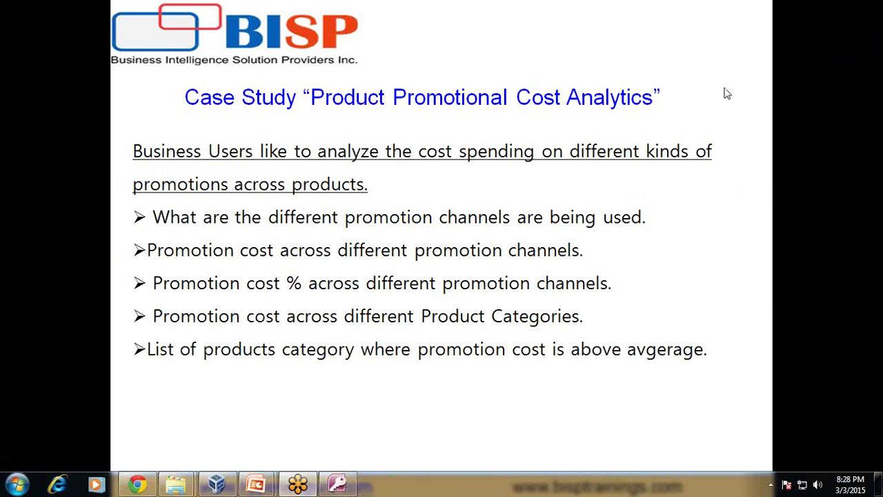
key("ctrl+p")
left_click_drag(651, 204, 707, 198)
left_click_drag(591, 243, 642, 233)
mouse_move(612, 275)
left_mouse_down()
mouse_move(642, 268)
mouse_move(659, 252)
left_mouse_up()
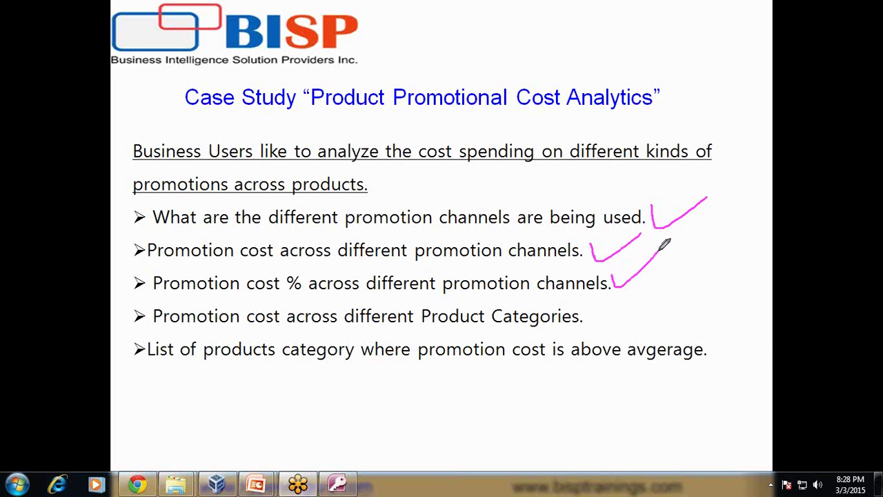
mouse_move(152, 323)
left_mouse_down()
mouse_move(574, 332)
mouse_move(594, 310)
mouse_move(577, 296)
mouse_move(454, 296)
mouse_move(423, 304)
mouse_move(418, 326)
left_mouse_up()
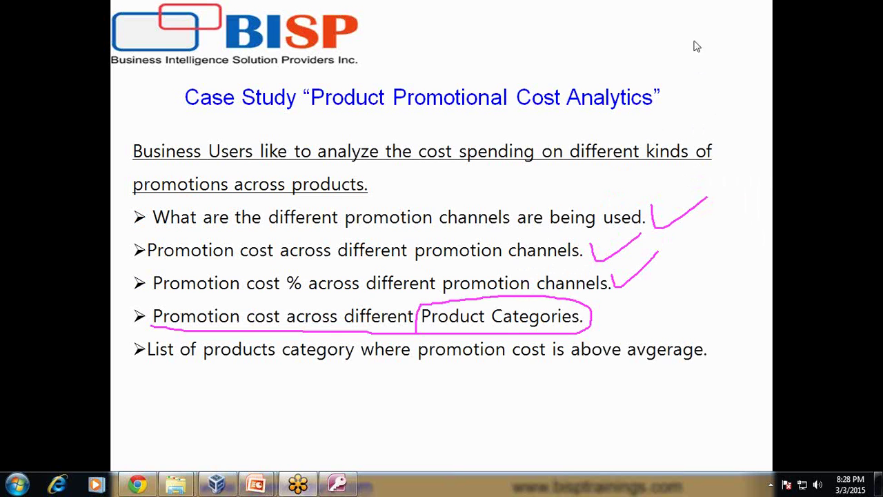
Back in Tableau, add Prod Category to the Promo Cost table and place it in rows after Promo Category
left_click(217, 483)
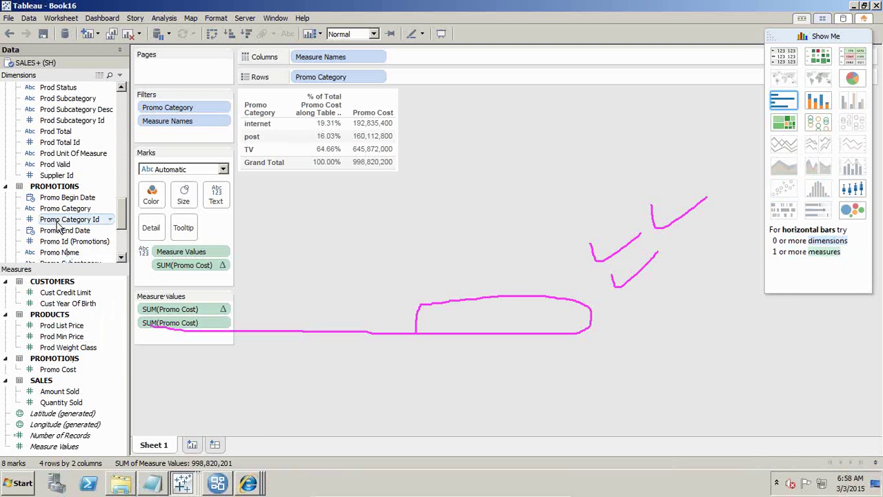
left_click_drag(122, 215, 126, 187)
left_click_drag(69, 164, 425, 63)
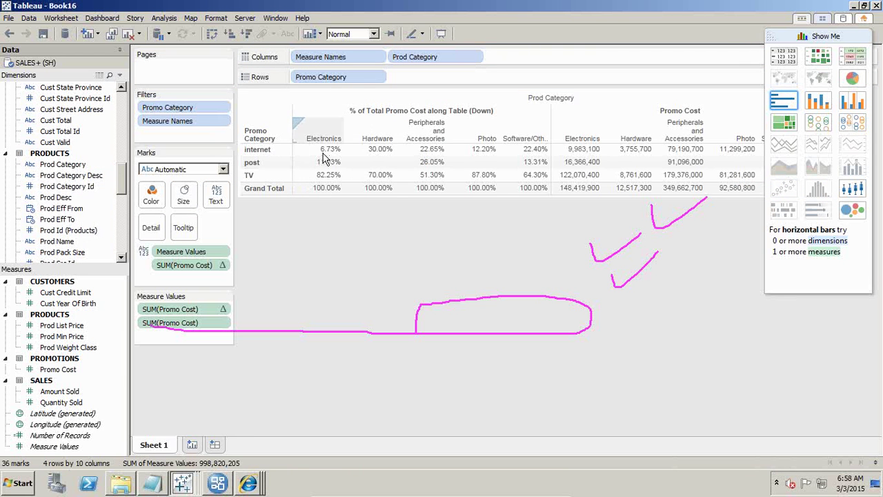
mouse_move(326, 188)
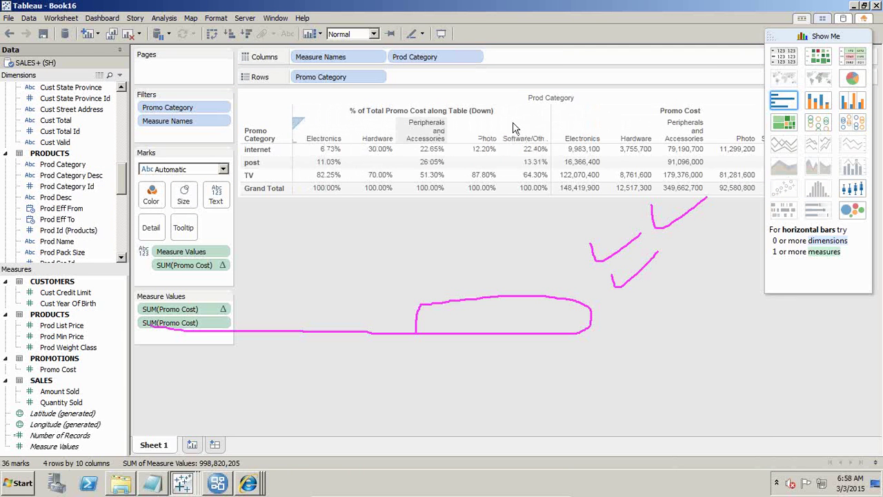
left_click(802, 36)
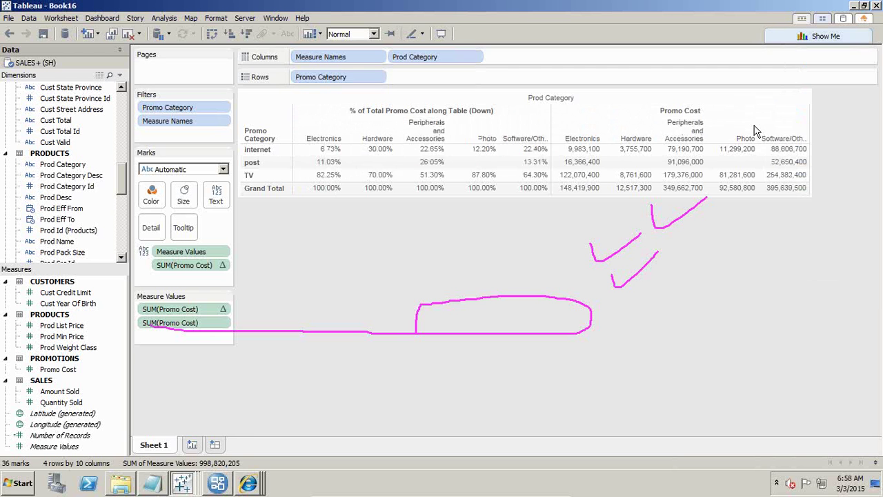
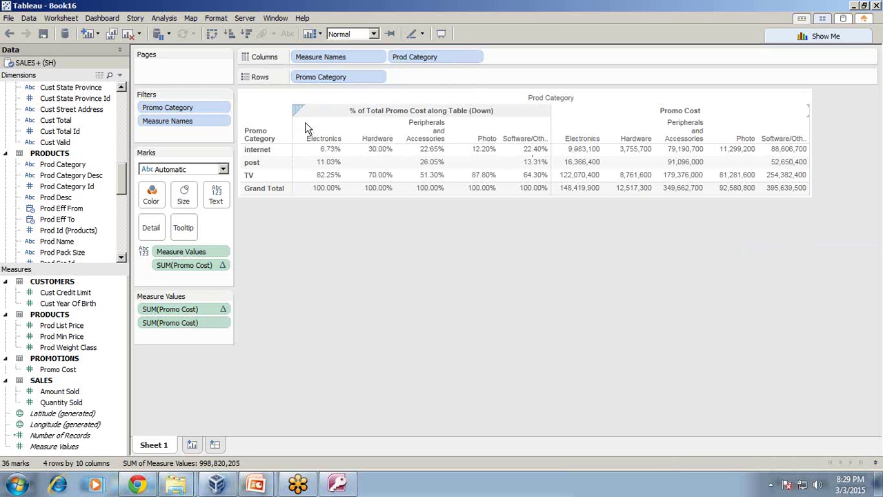
left_click_drag(410, 57, 428, 77)
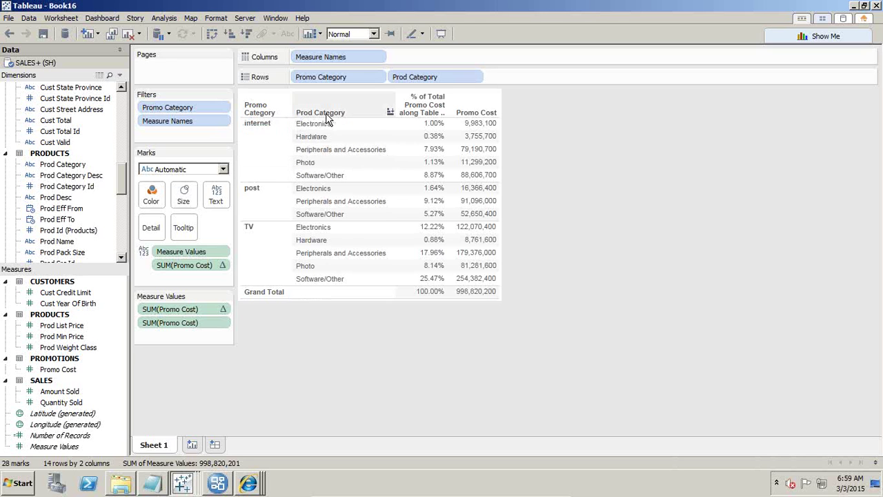
Examine the Promo Cost breakdown by product category within the internet, post and TV promotion channels
left_click(261, 153)
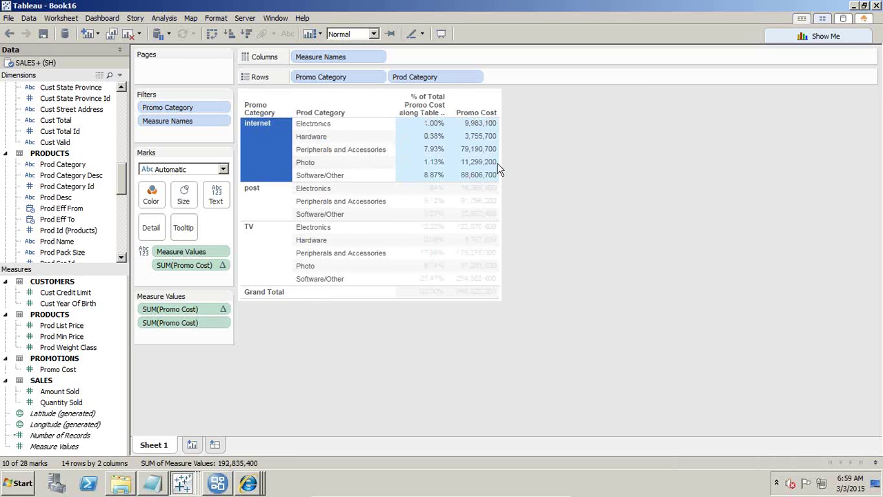
left_click(268, 207)
left_click(265, 237)
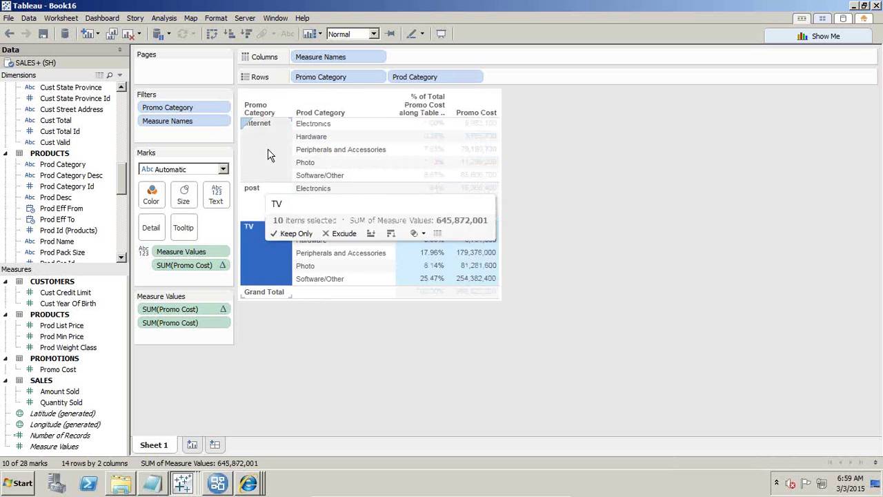
left_click(269, 159)
left_click(268, 203)
left_click(268, 249)
left_click(270, 166)
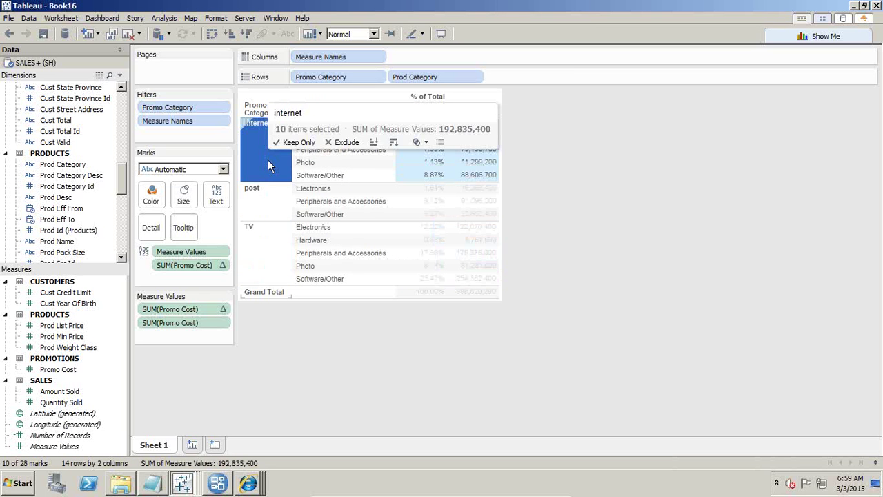
left_click(559, 187)
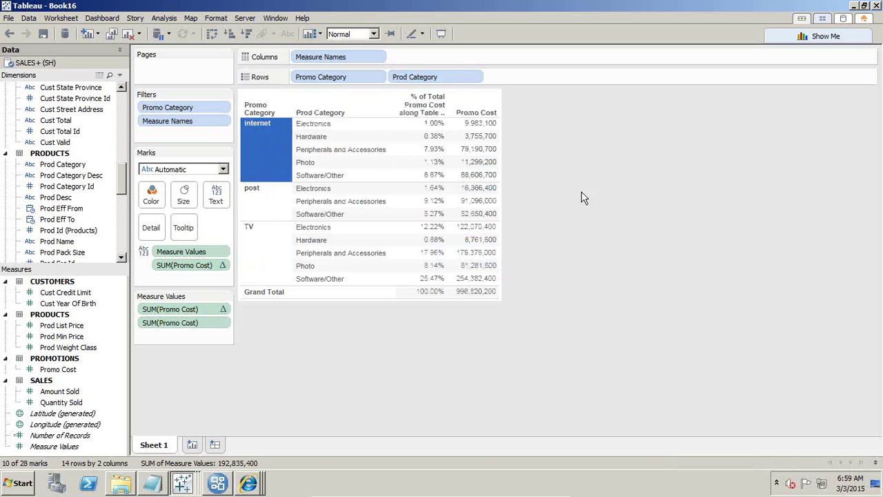
left_click(288, 160)
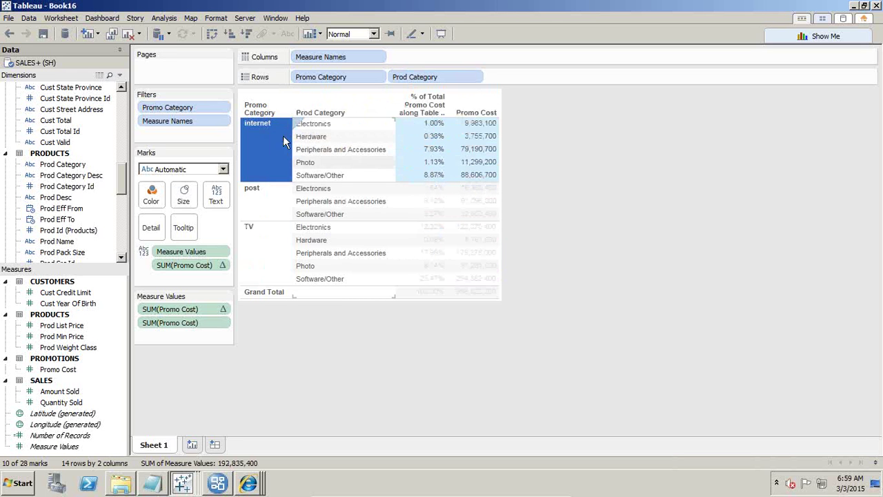
Add all subtotals to the Promo Cost table
left_click(191, 18)
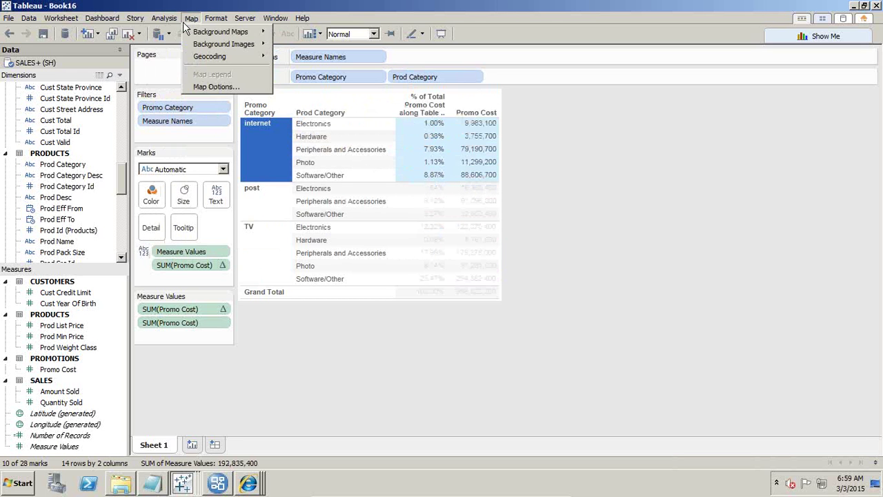
mouse_move(166, 18)
mouse_move(223, 118)
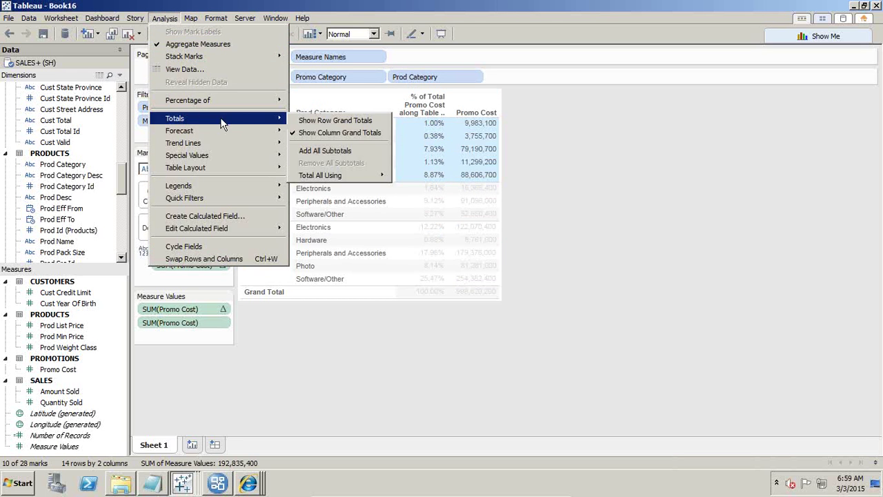
left_click(324, 151)
left_click(437, 190)
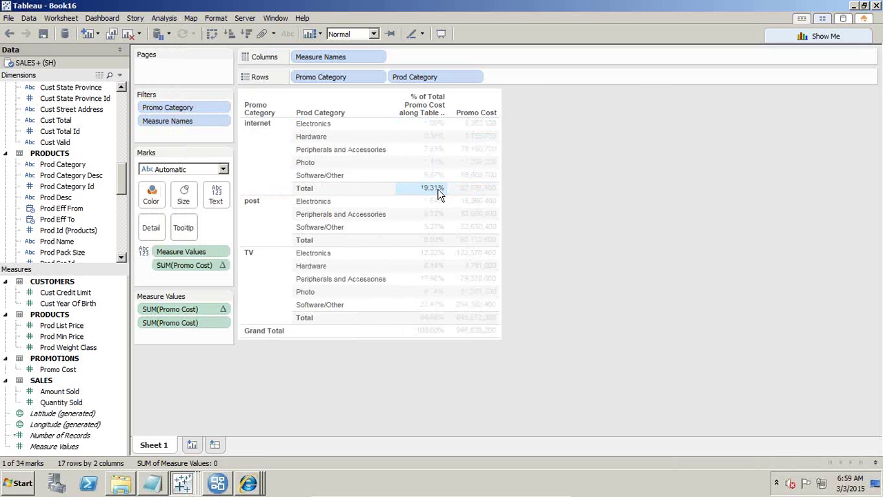
key("Escape")
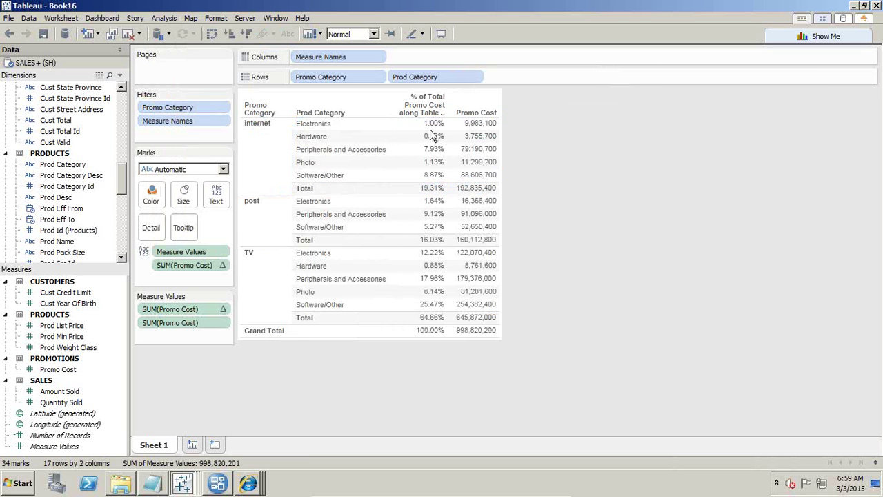
Set the Percent of Total table calculation on Promo Cost to summarize values from Pane
left_click(275, 173)
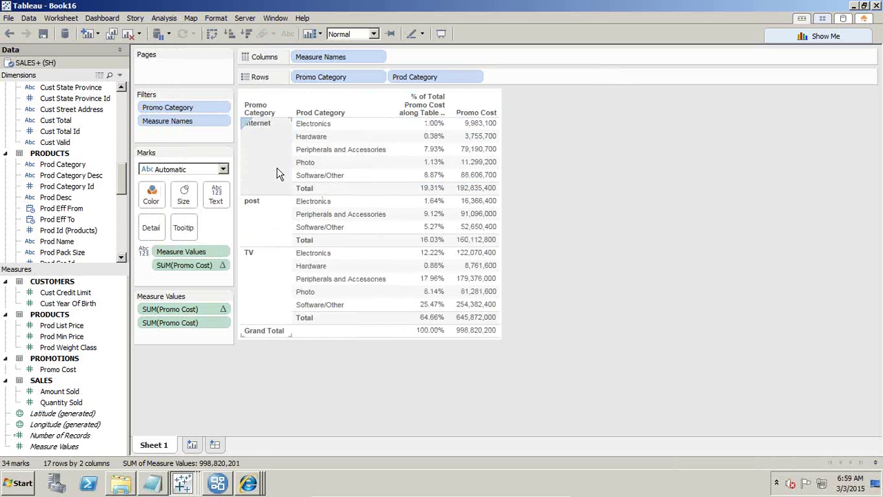
left_click(222, 323)
left_click(222, 310)
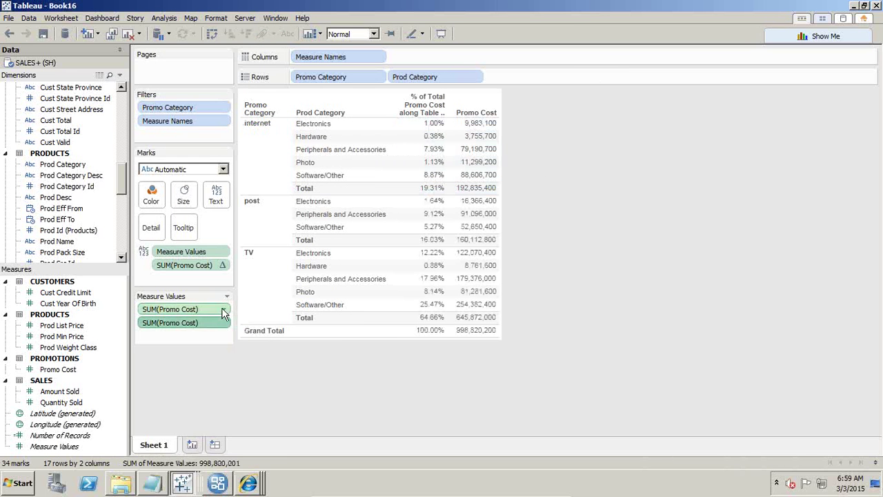
left_click(222, 312)
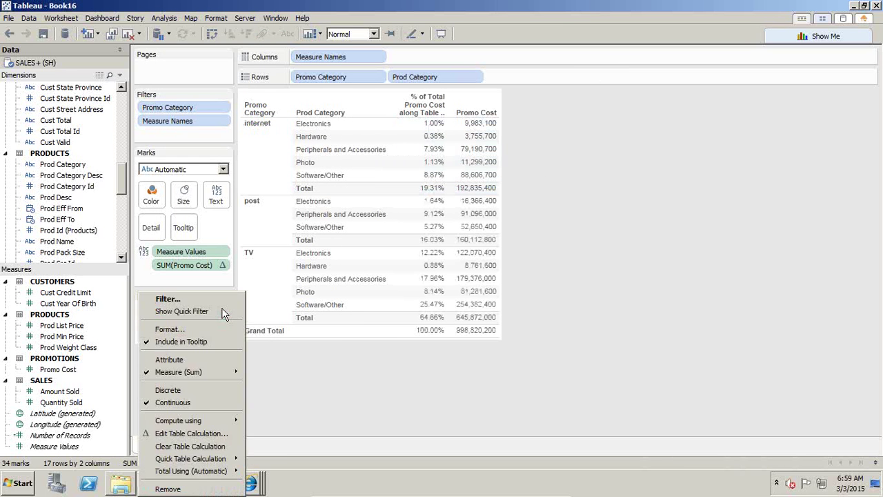
left_click(207, 434)
left_click_drag(380, 151, 581, 155)
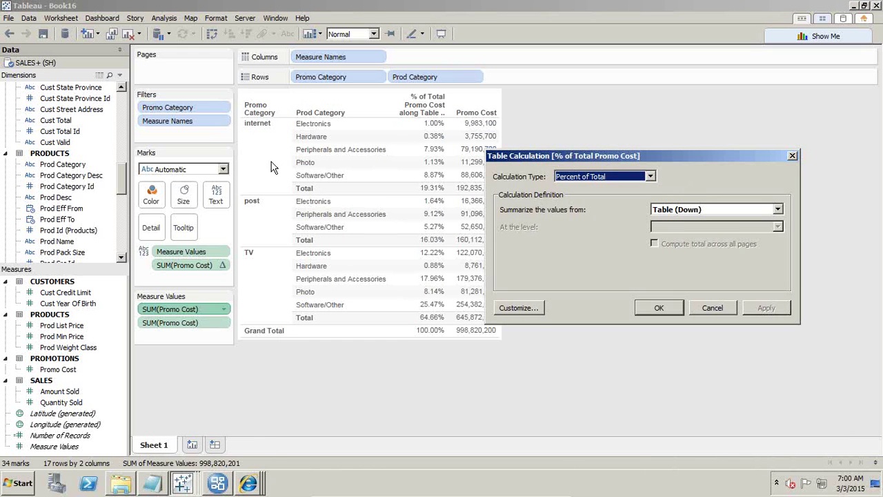
left_click(677, 208)
left_click(671, 266)
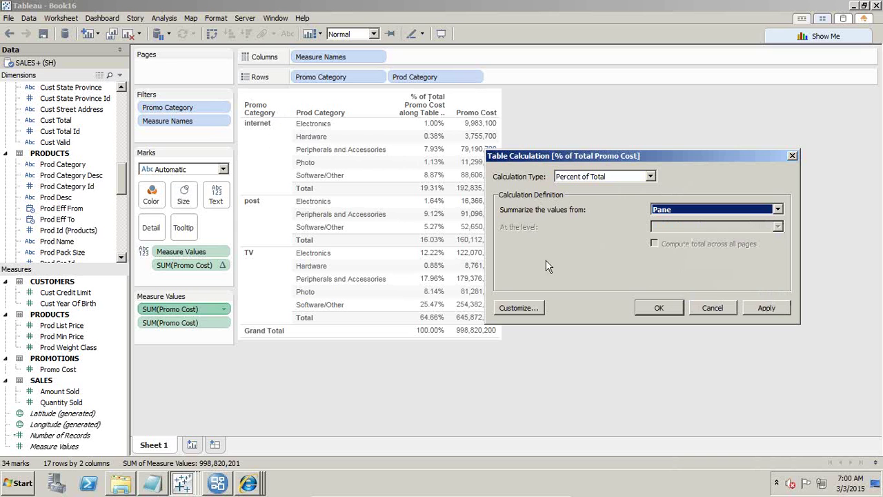
left_click(762, 308)
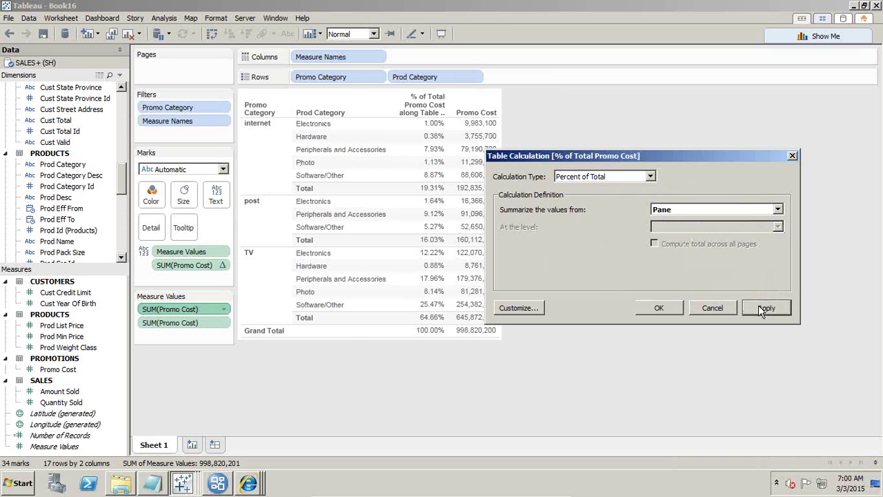
left_click(672, 308)
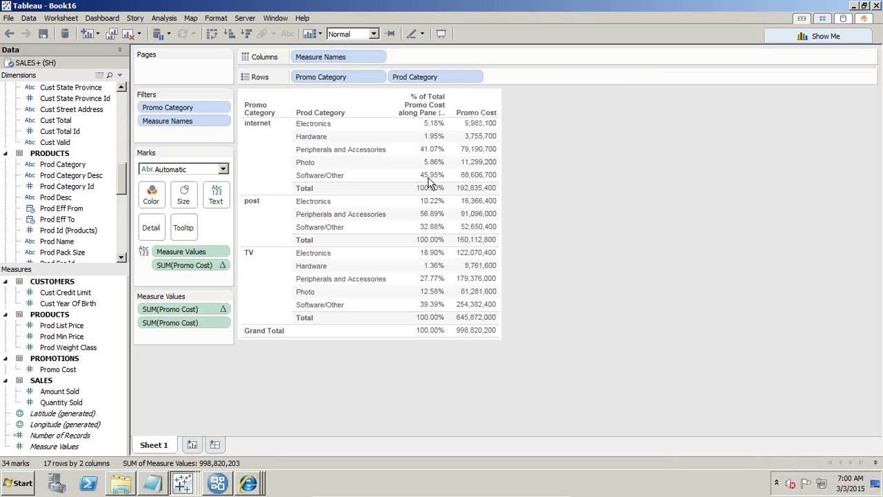
Duplicate Sheet 1 and turn the copy into a side-by-side bars chart
mouse_move(420, 188)
right_click(163, 445)
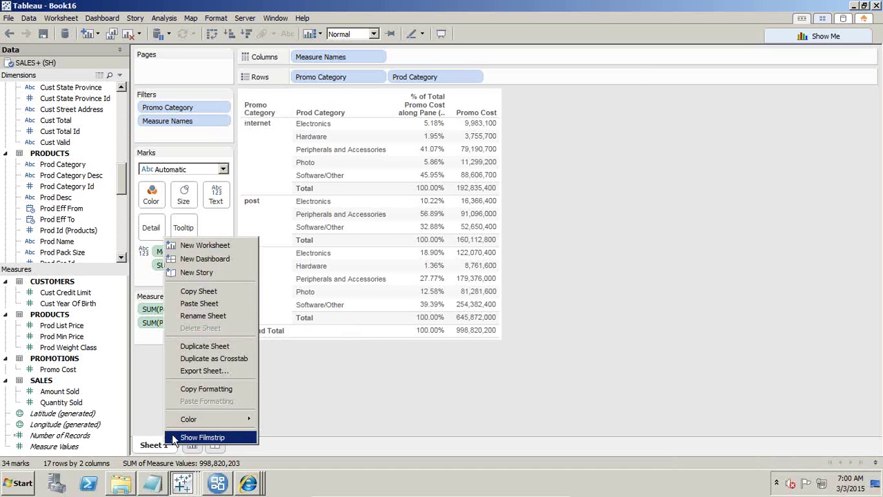
left_click(201, 347)
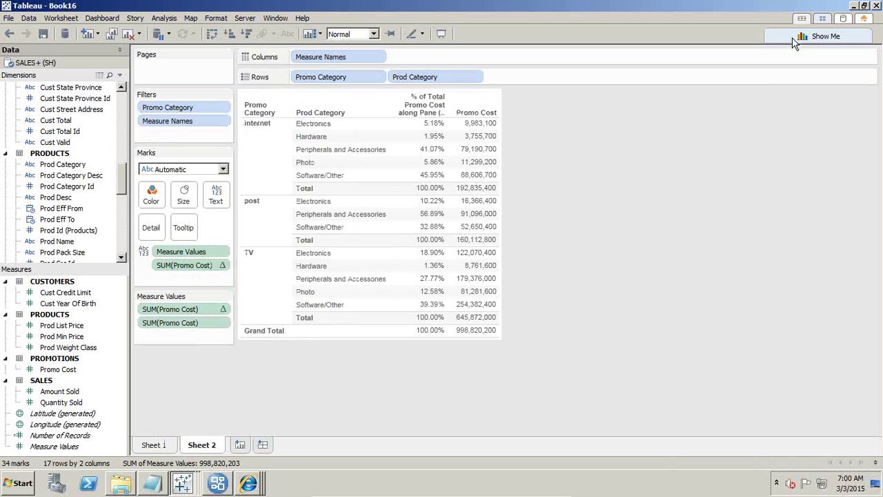
left_click(815, 38)
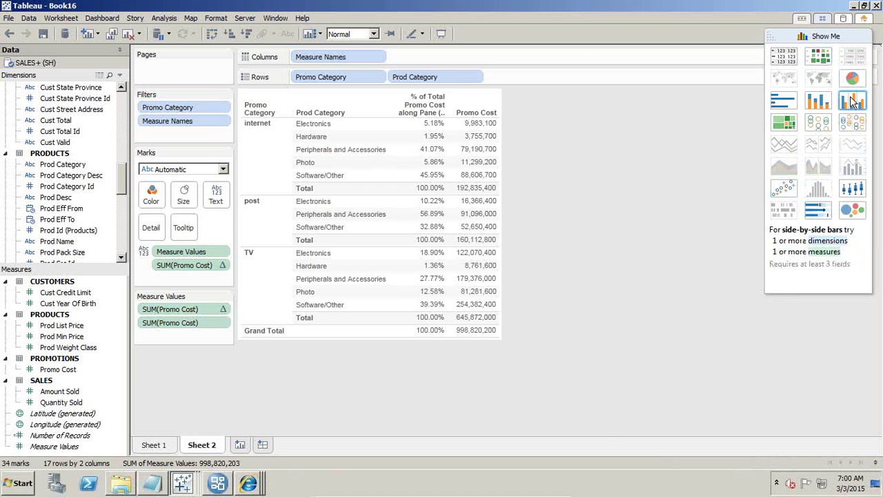
left_click(854, 101)
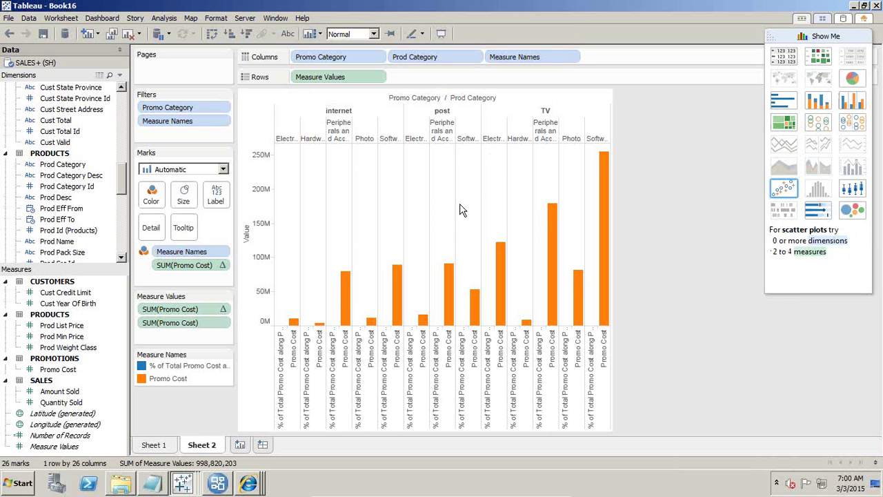
Remove the plain Promo Cost measure from the chart and label the bars with the percent-of-total Promo Cost
left_click_drag(192, 323, 674, 329)
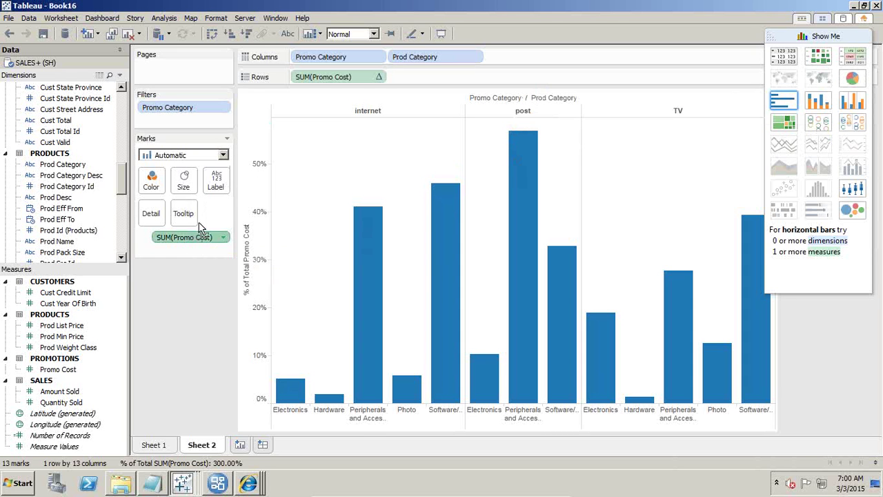
left_click_drag(197, 242, 217, 184)
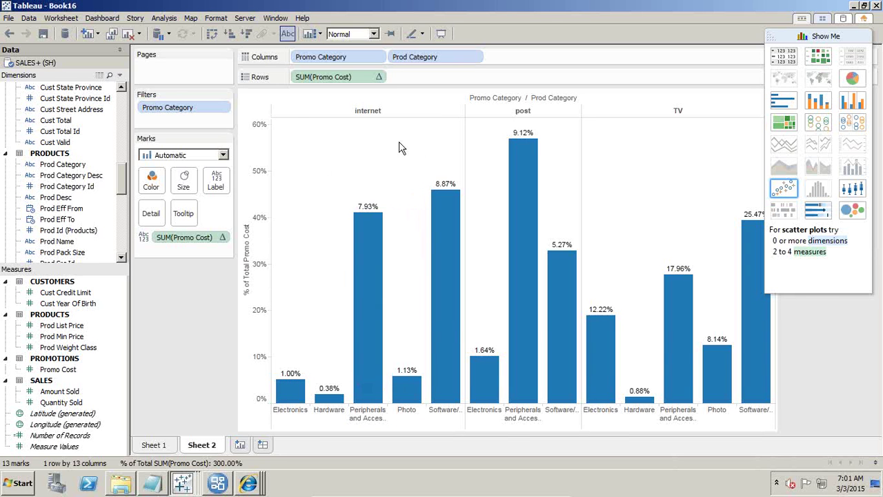
Set the Percent of Total table calculation of the row's Promo Cost to summarize values from Pane
left_click(379, 77)
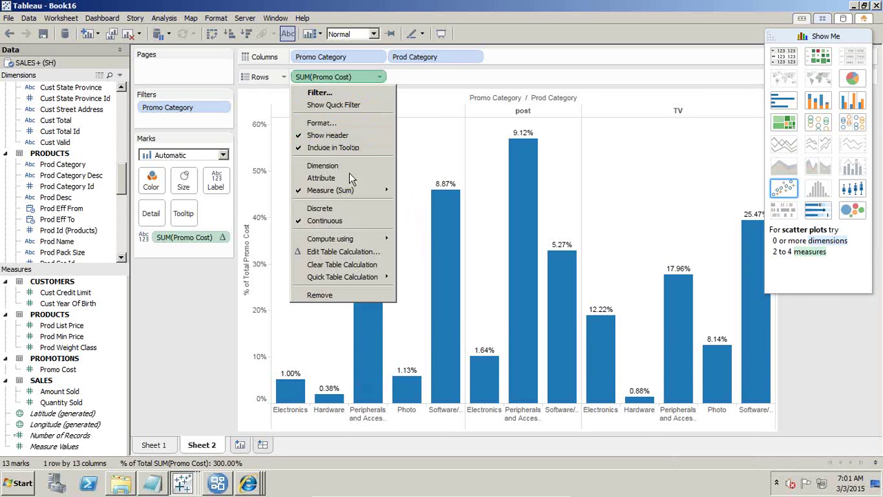
left_click(345, 253)
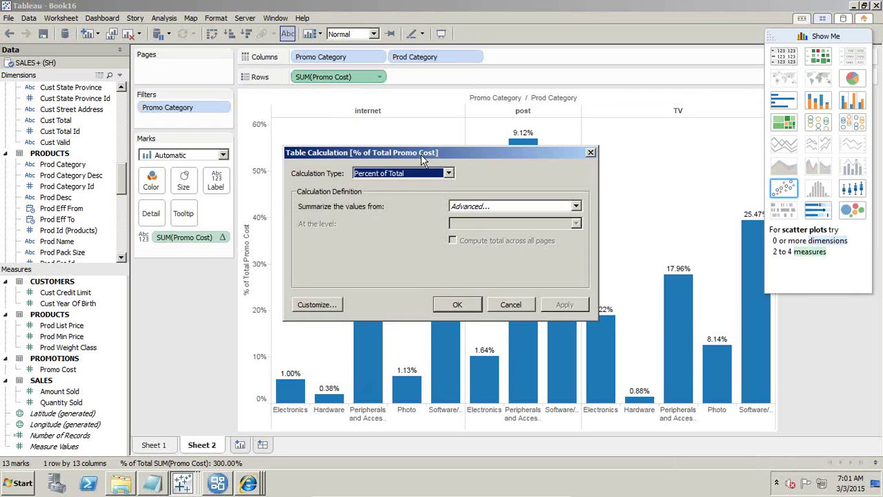
left_click_drag(424, 154, 626, 148)
left_click(683, 202)
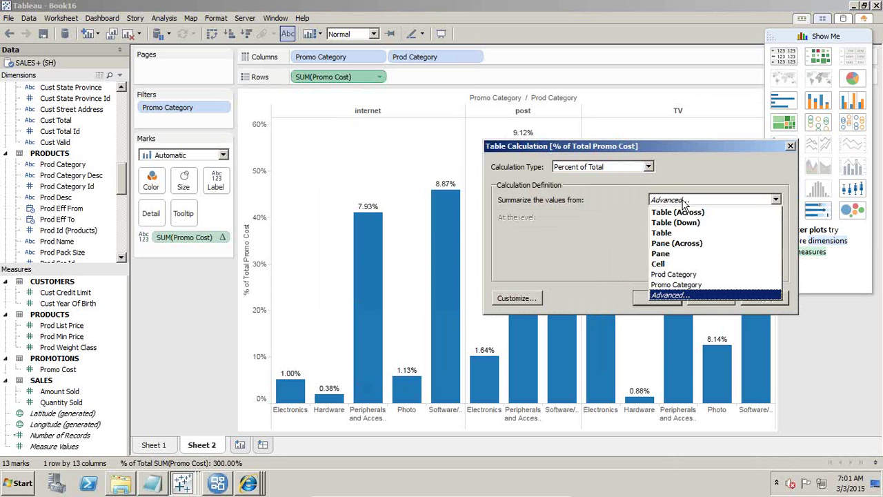
left_click(673, 257)
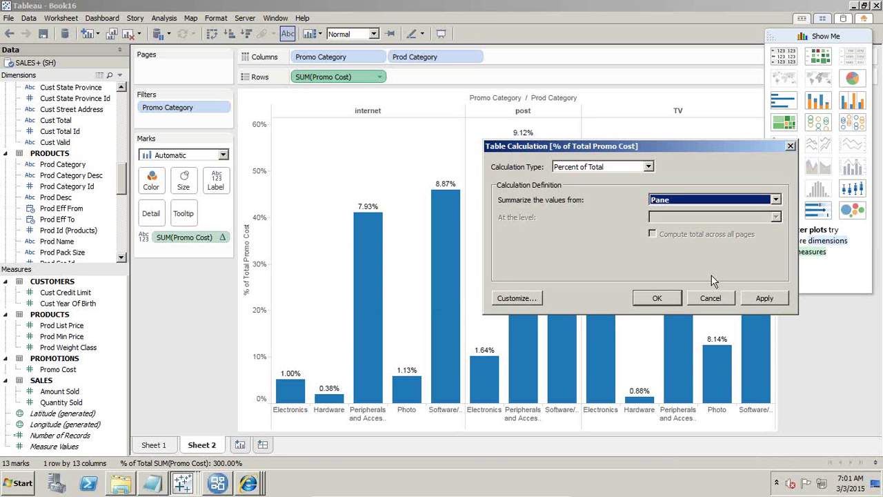
left_click(760, 298)
left_click(671, 299)
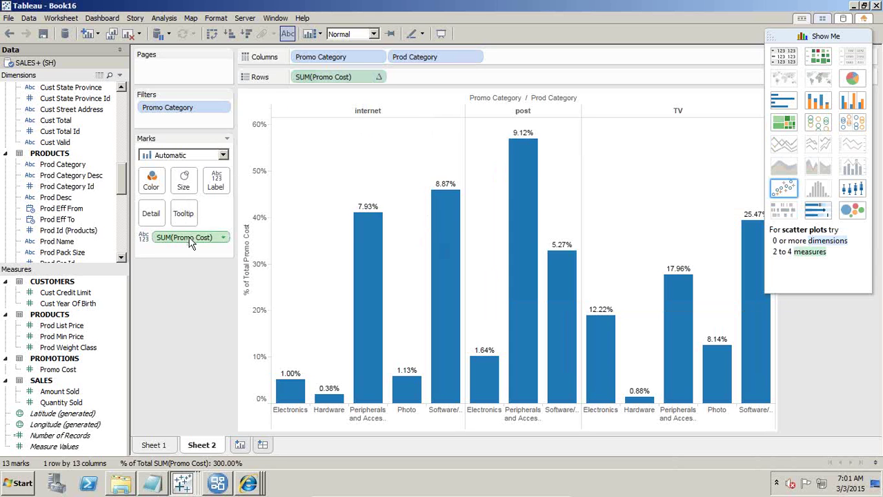
Undo the recent table calculation and label changes back to the unlabeled bars colored by Prod Category
left_click_drag(185, 237, 213, 212)
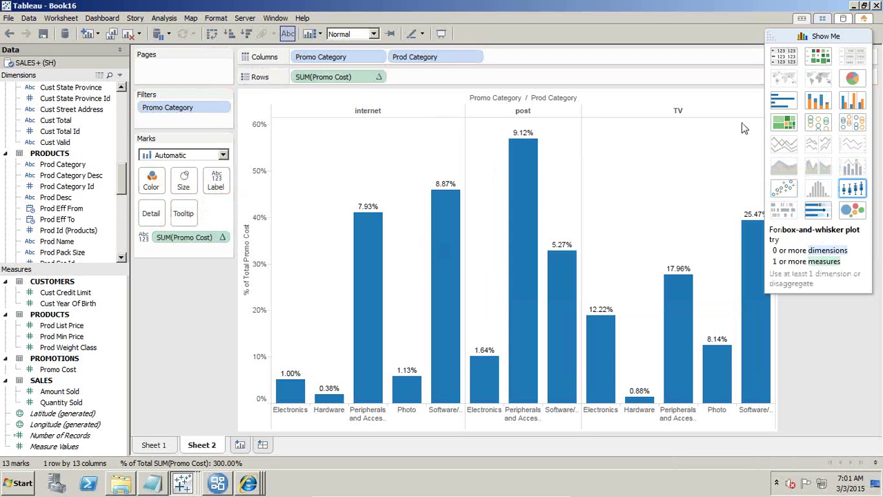
key("ctrl+z")
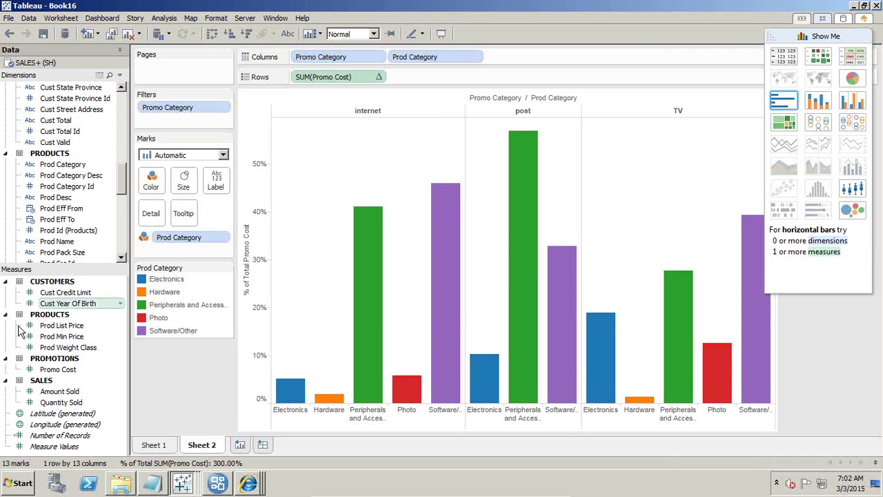
Label the bars with Promo Cost and apply a Percent of Total table calculation to that label
left_click_drag(48, 368, 215, 181)
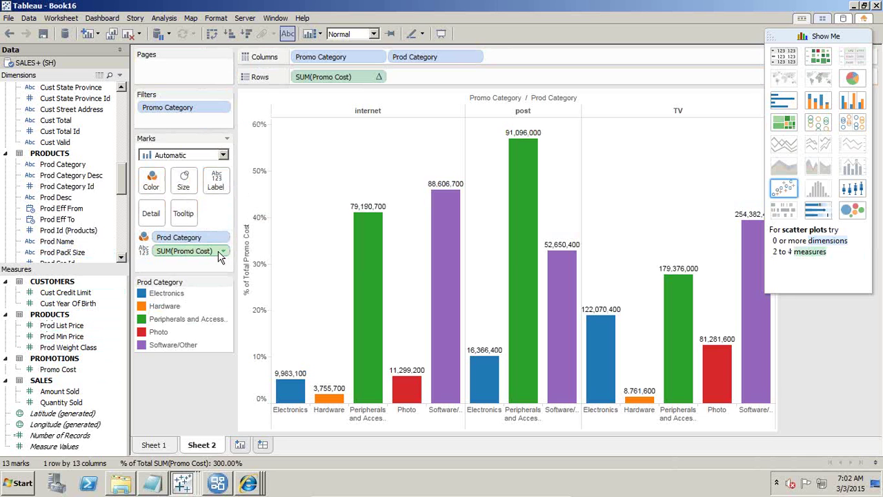
left_click(222, 252)
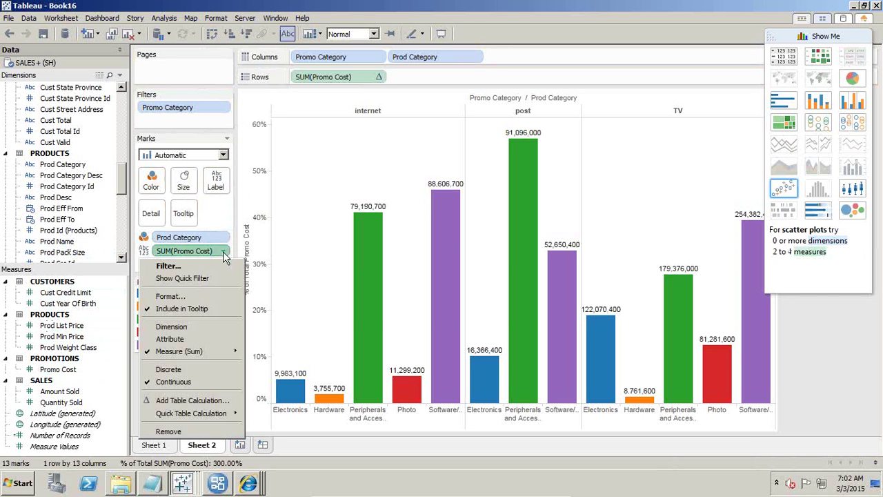
left_click(194, 399)
left_click_drag(386, 153, 603, 155)
left_click(599, 178)
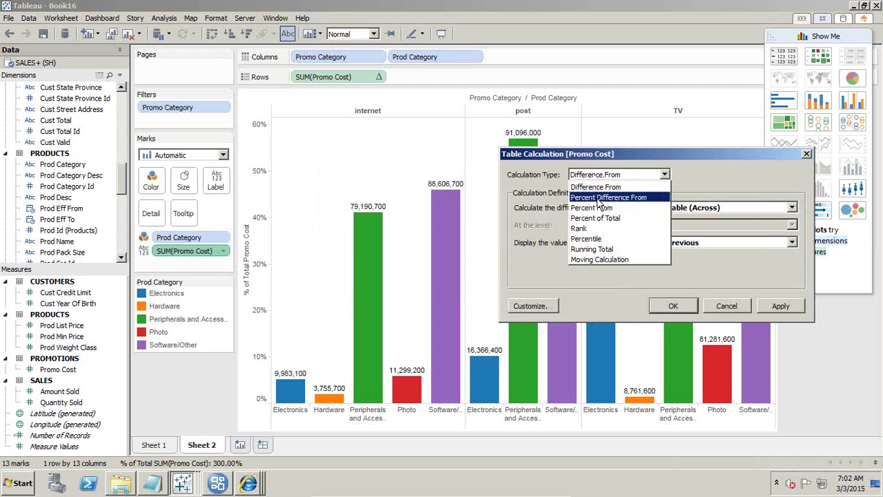
left_click(598, 218)
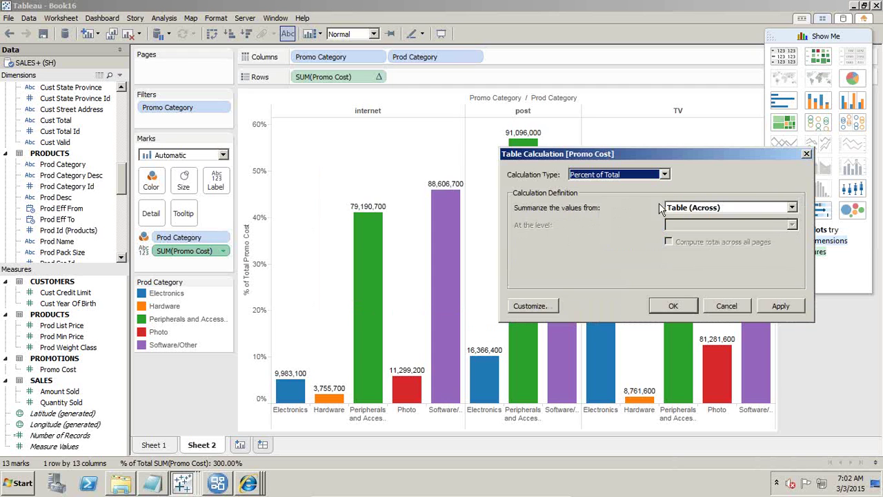
left_click(776, 306)
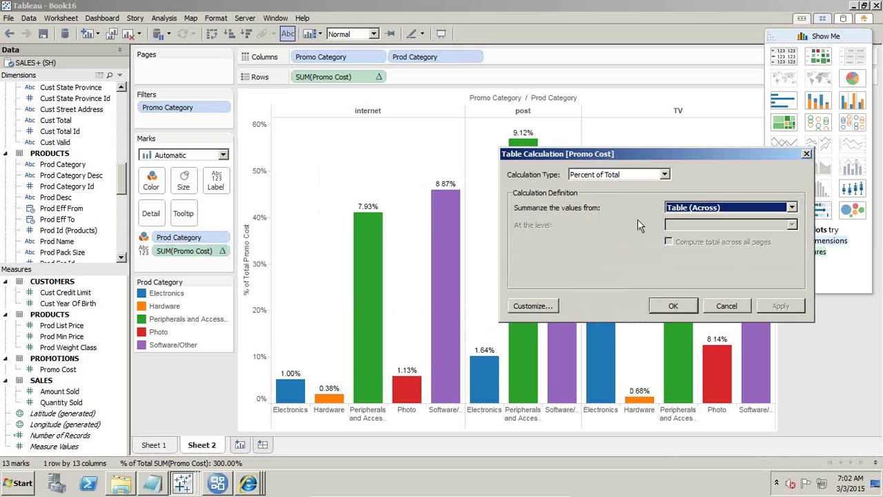
Set the label's Percent of Total calculation to summarize values from Pane
left_click(697, 214)
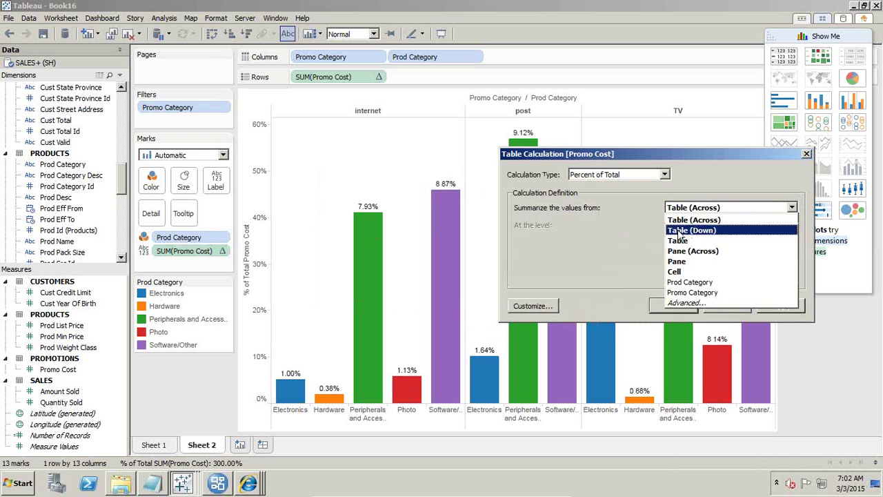
left_click(683, 271)
left_click(766, 304)
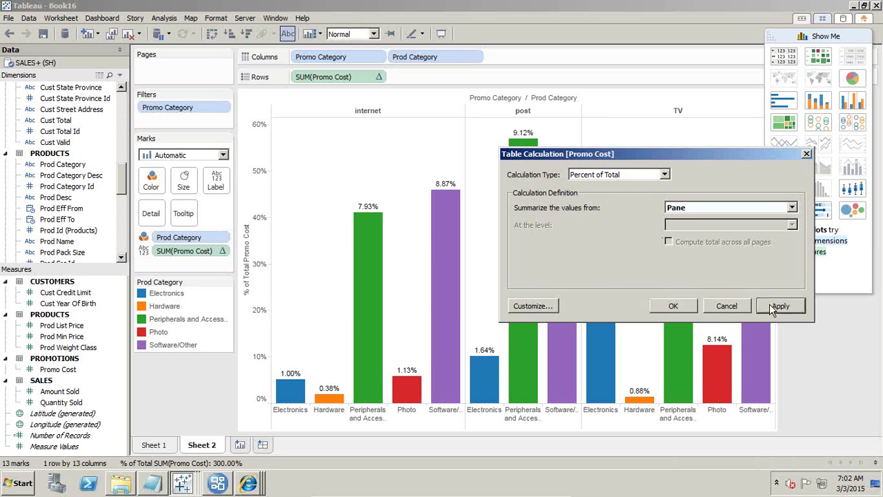
left_click(689, 306)
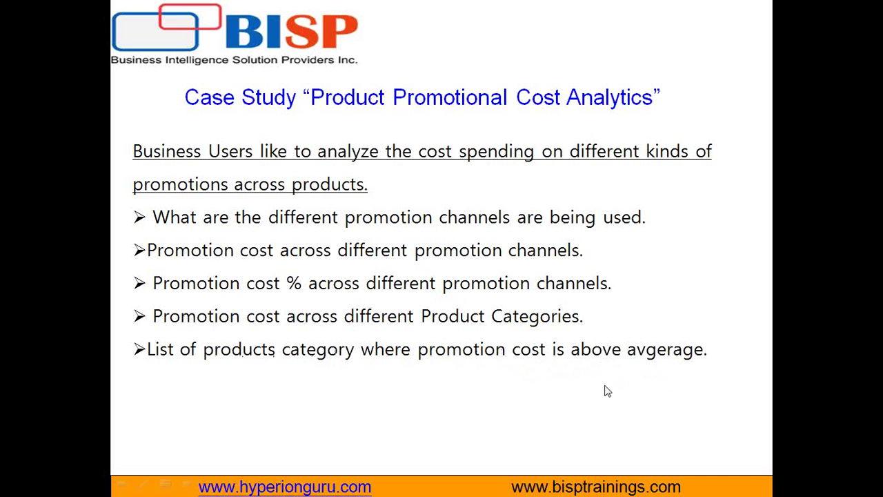
Switch back to the Tableau worksheet and collapse the Show Me chart suggestions
key("super")
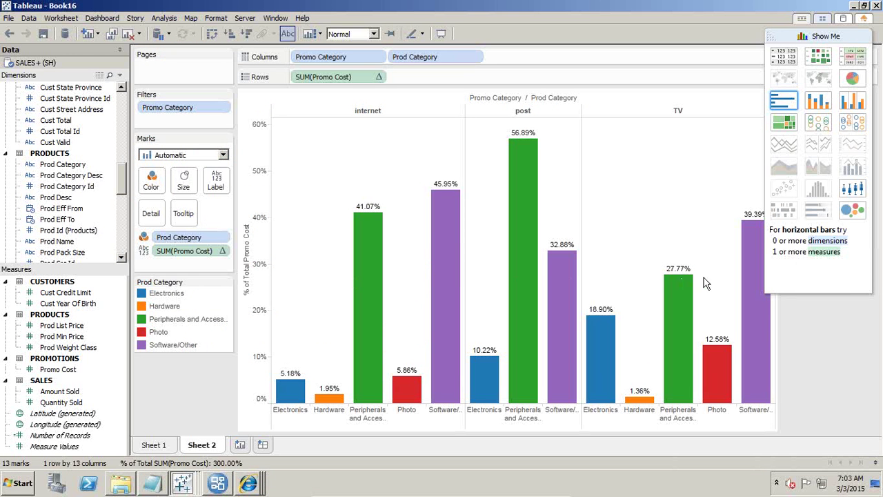
left_click(776, 37)
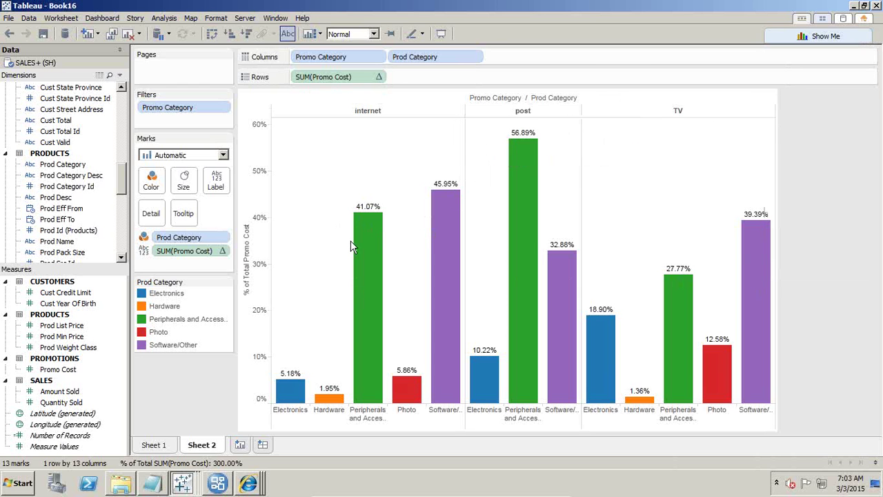
Add a thicker solid red reference line per pane at the average Promo Cost on the % of Total Promo Cost axis
left_click(257, 294)
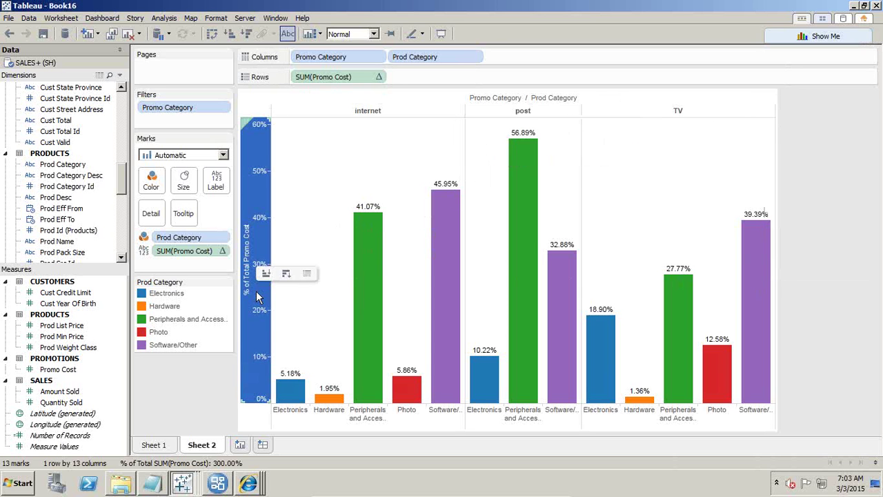
right_click(256, 292)
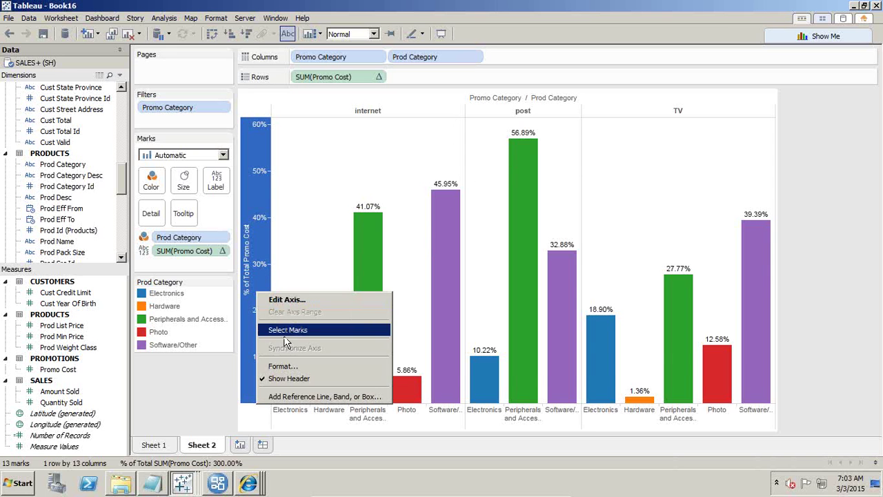
left_click(303, 396)
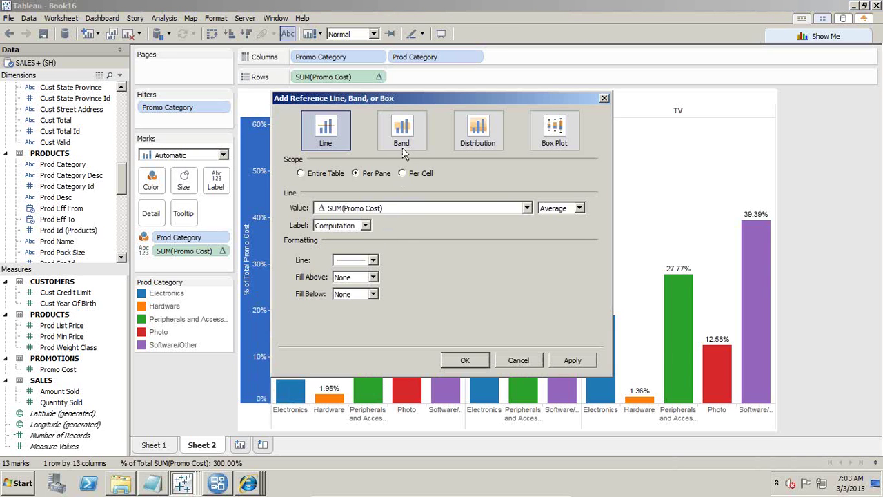
left_click_drag(407, 103, 603, 111)
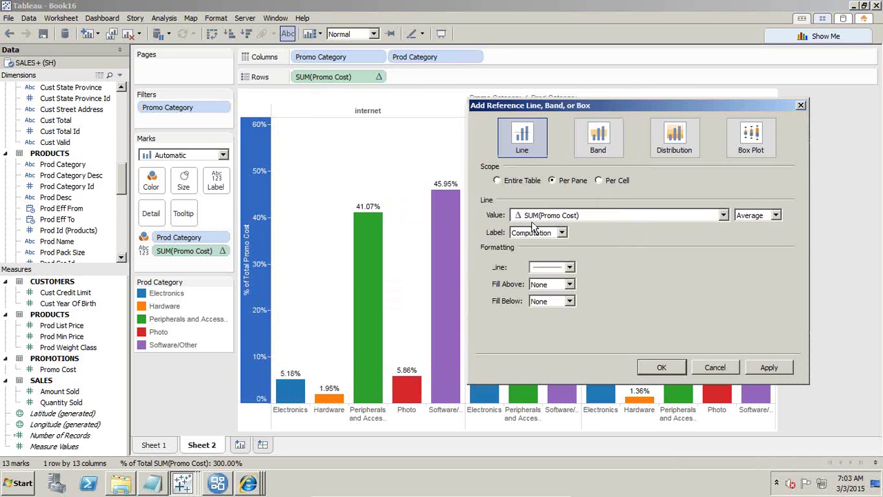
left_click(552, 272)
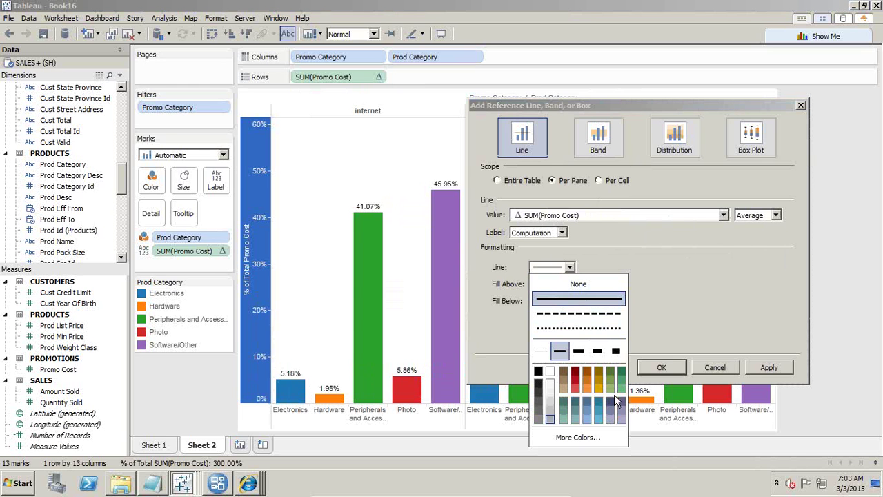
left_click(577, 381)
left_click(579, 352)
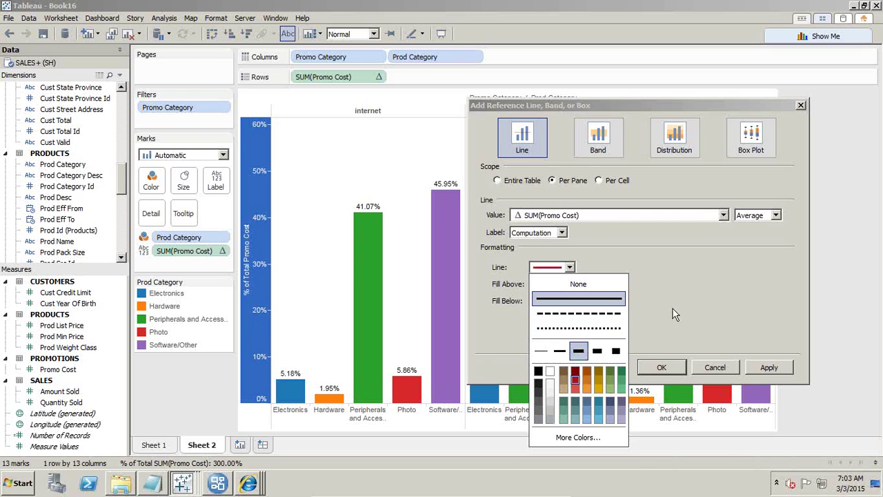
left_click(568, 233)
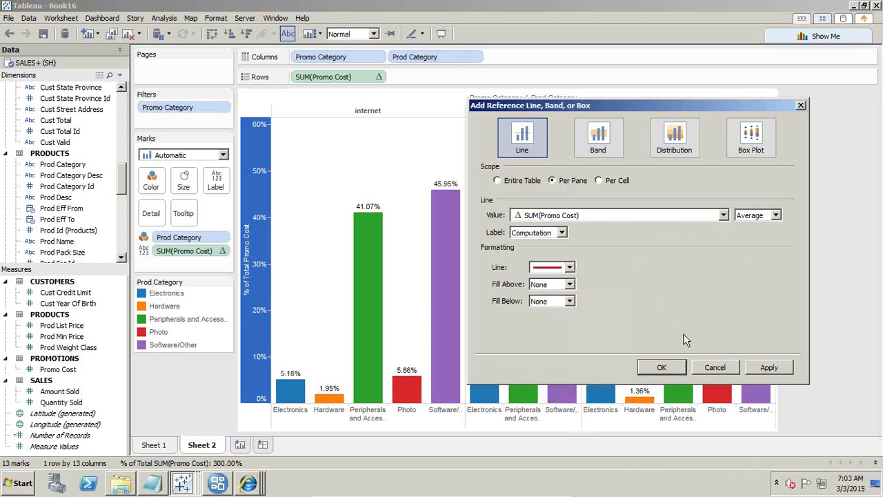
left_click(769, 367)
left_click(666, 368)
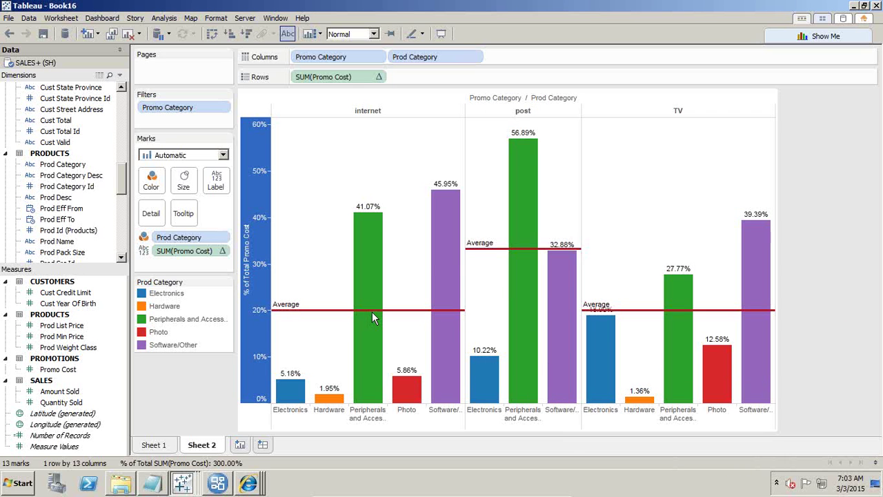
mouse_move(362, 206)
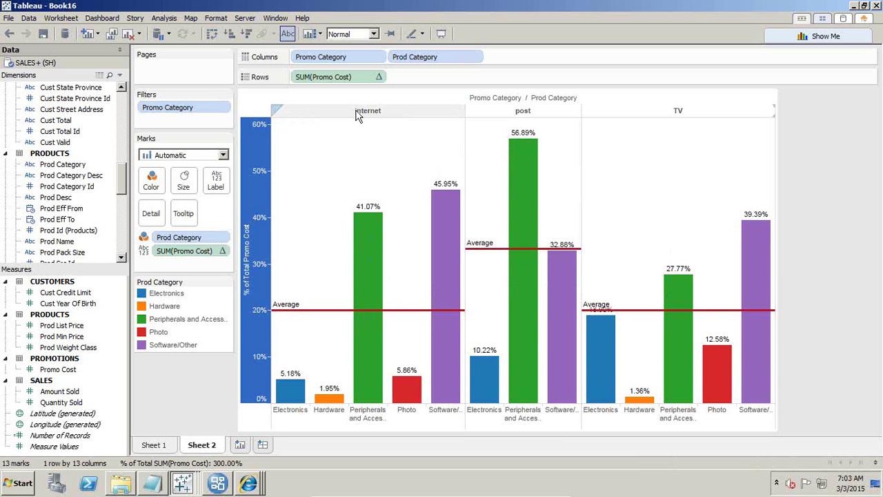
mouse_move(433, 352)
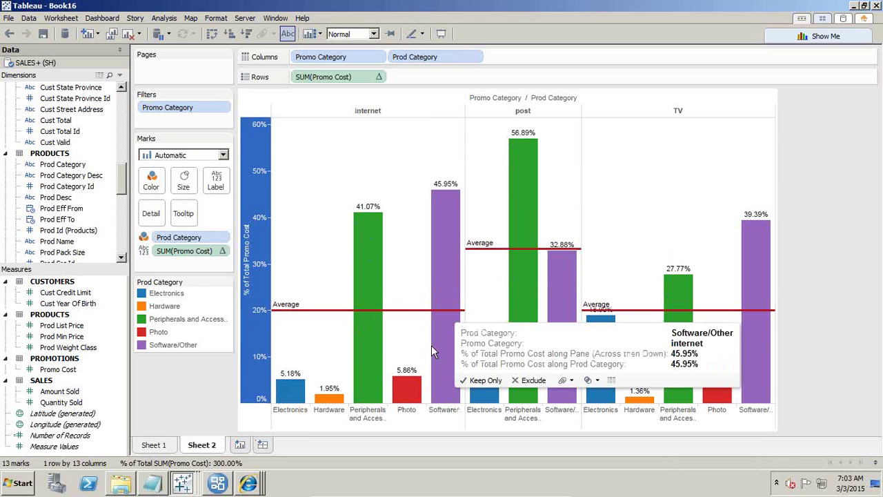
mouse_move(367, 297)
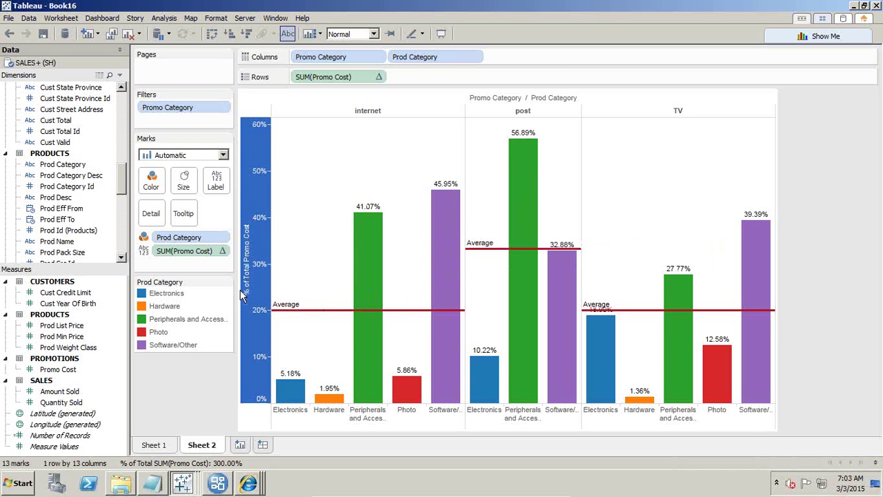
right_click(271, 332)
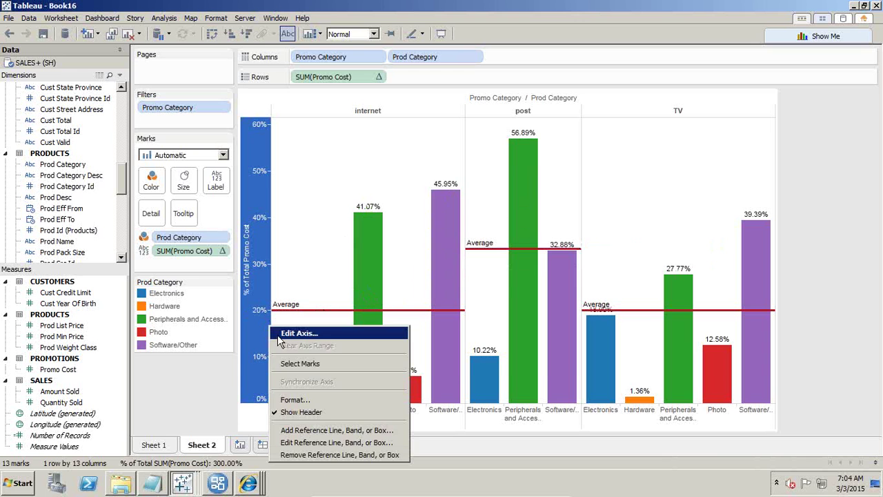
left_click(283, 333)
left_click(435, 360)
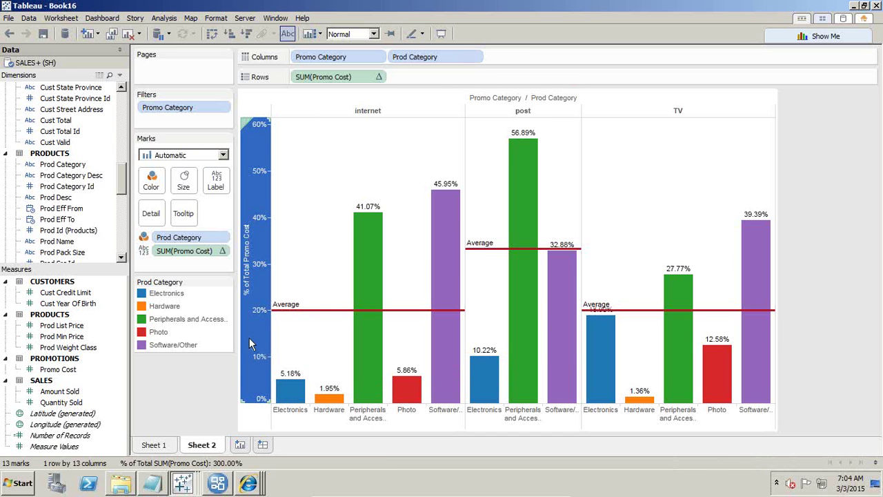
Edit the average reference line so that its label shows the Value
right_click(249, 338)
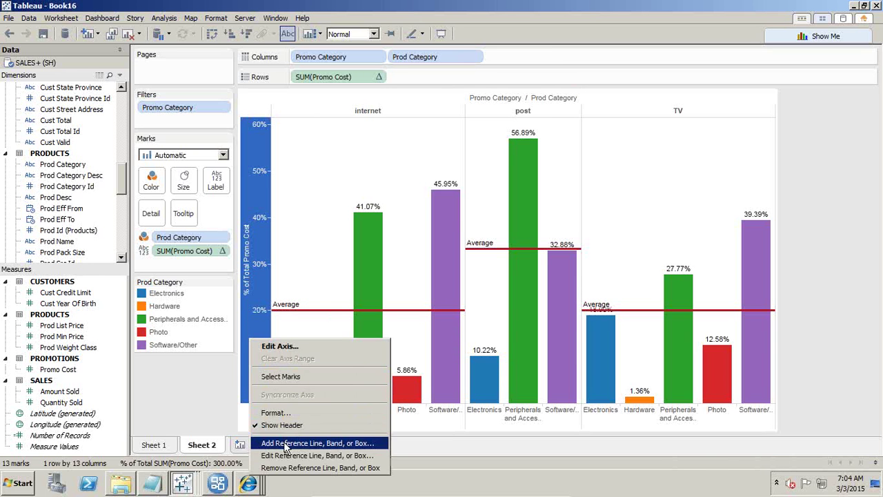
left_click(372, 455)
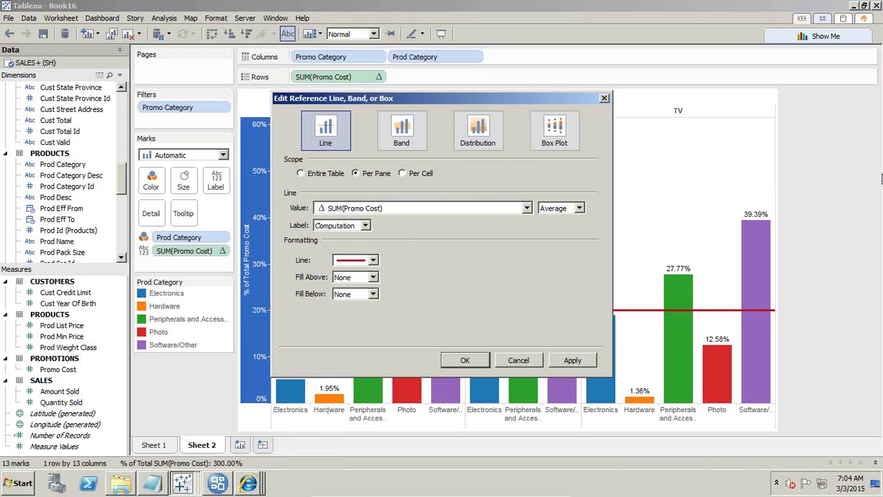
left_click(365, 226)
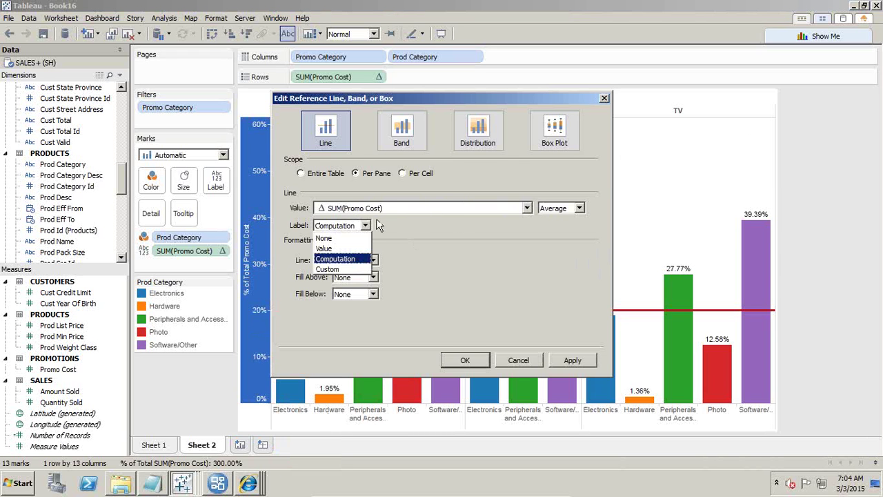
left_click(325, 248)
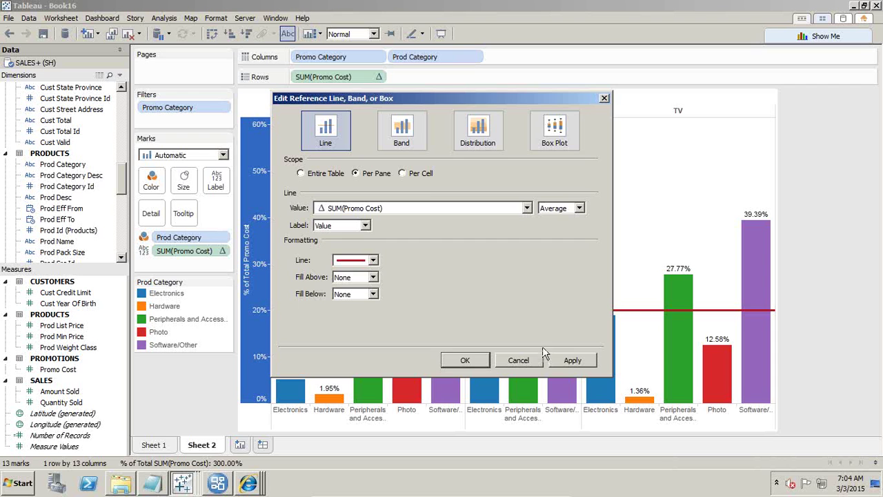
left_click(572, 360)
left_click(465, 360)
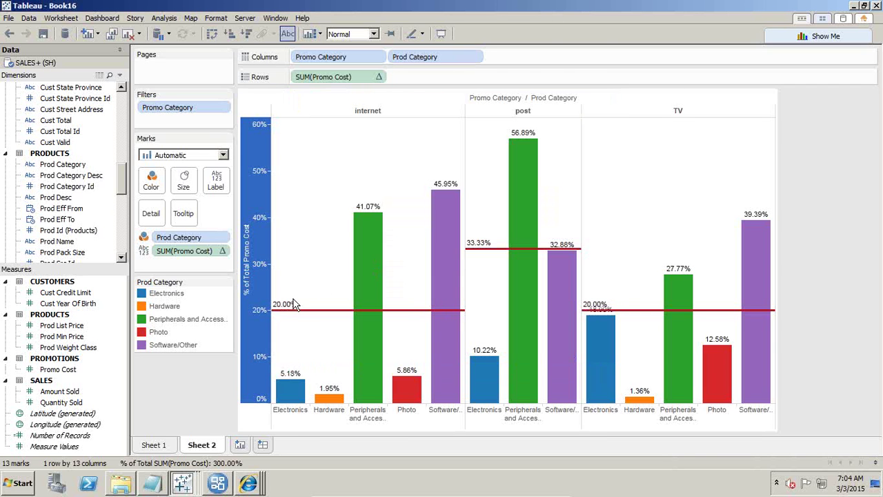
mouse_move(285, 308)
left_click(331, 138)
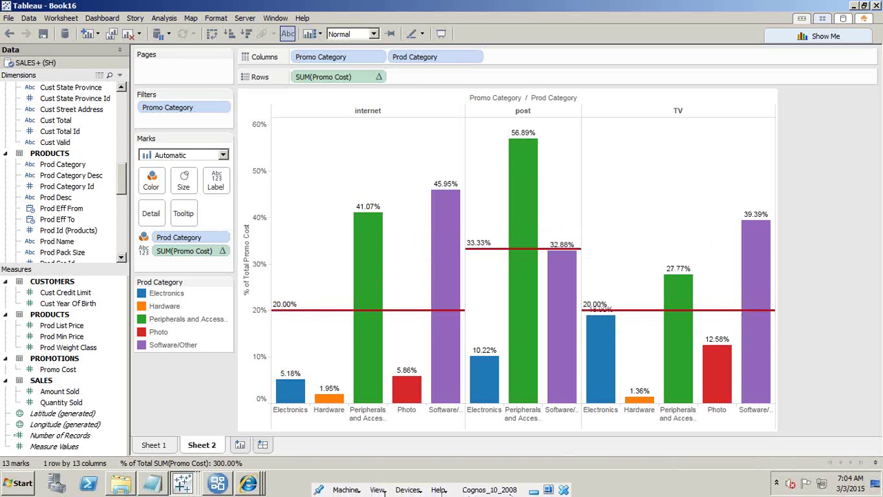
Minimize the virtual machine to return to the case study slideshow and advance to the closing slide
left_click(534, 490)
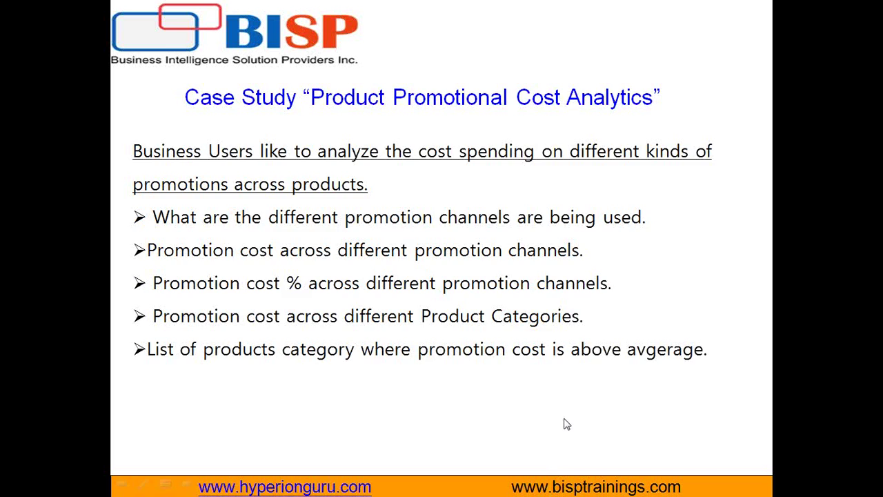
left_click(566, 423)
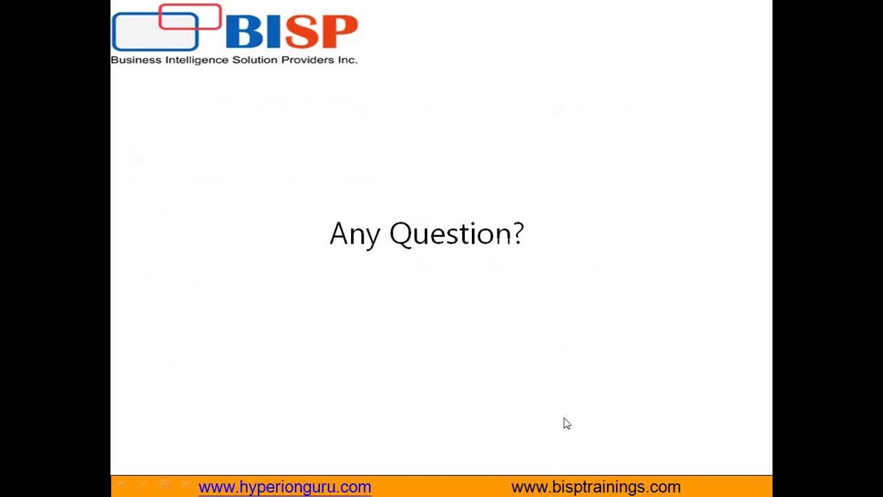